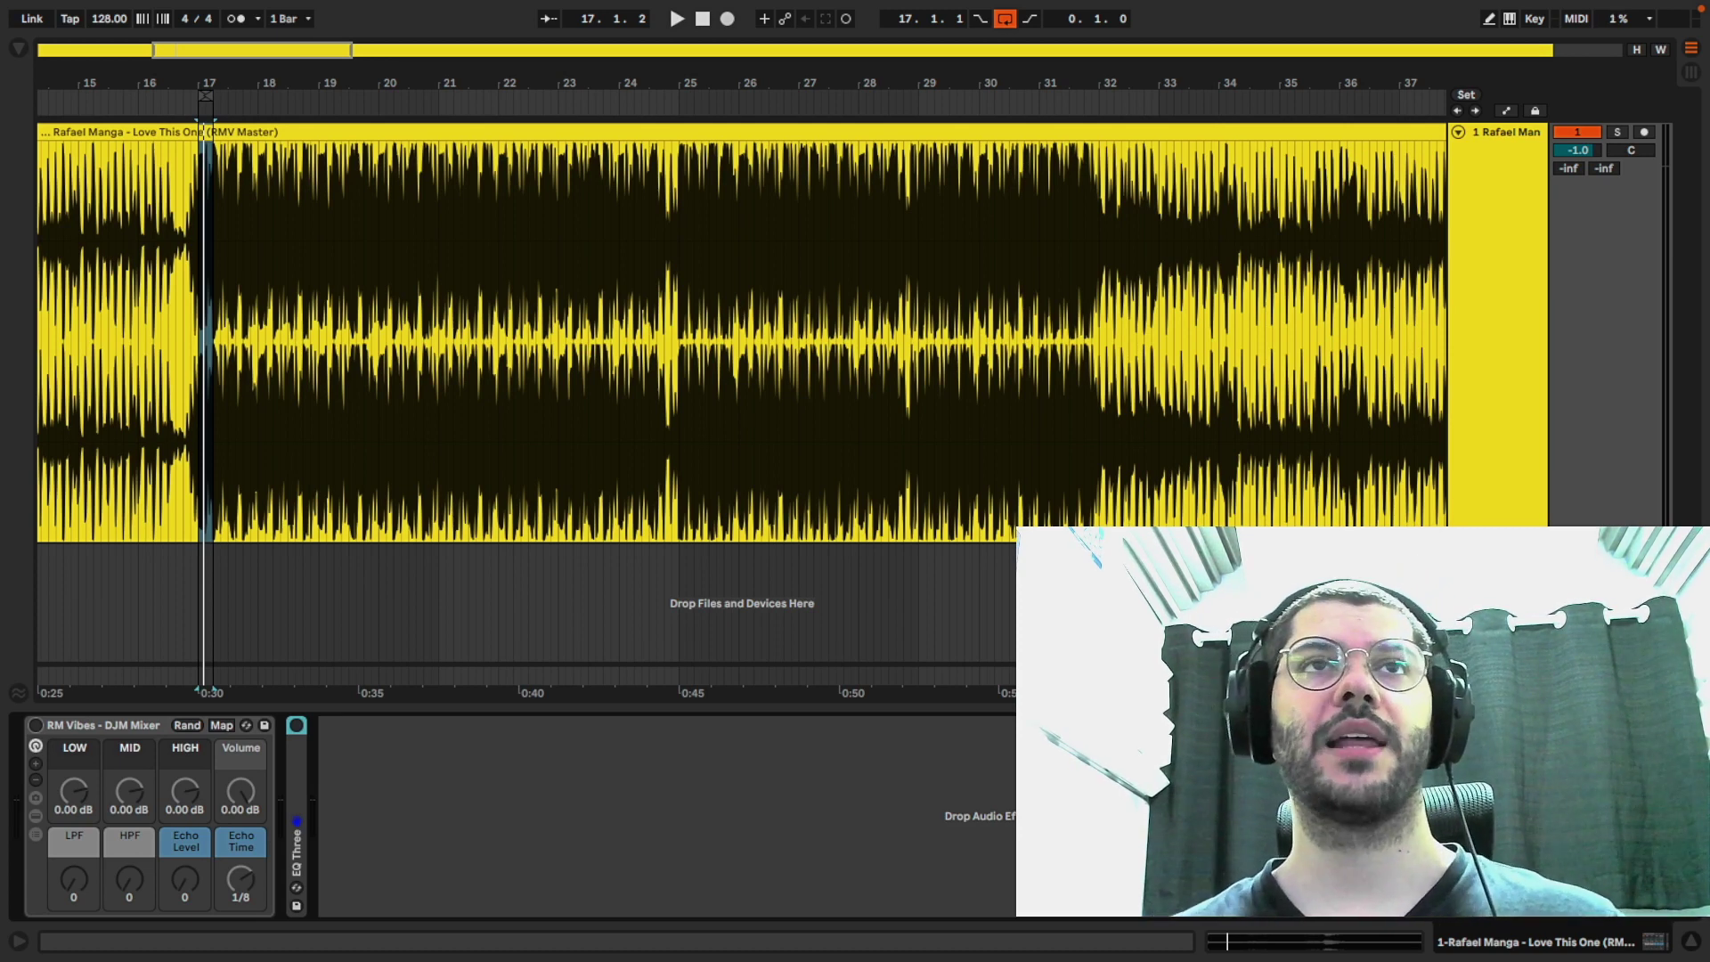
- Bring up the LFOtool plug-in window on the master track over the arrangement
{"action": "key", "text": "super+alt+p"}
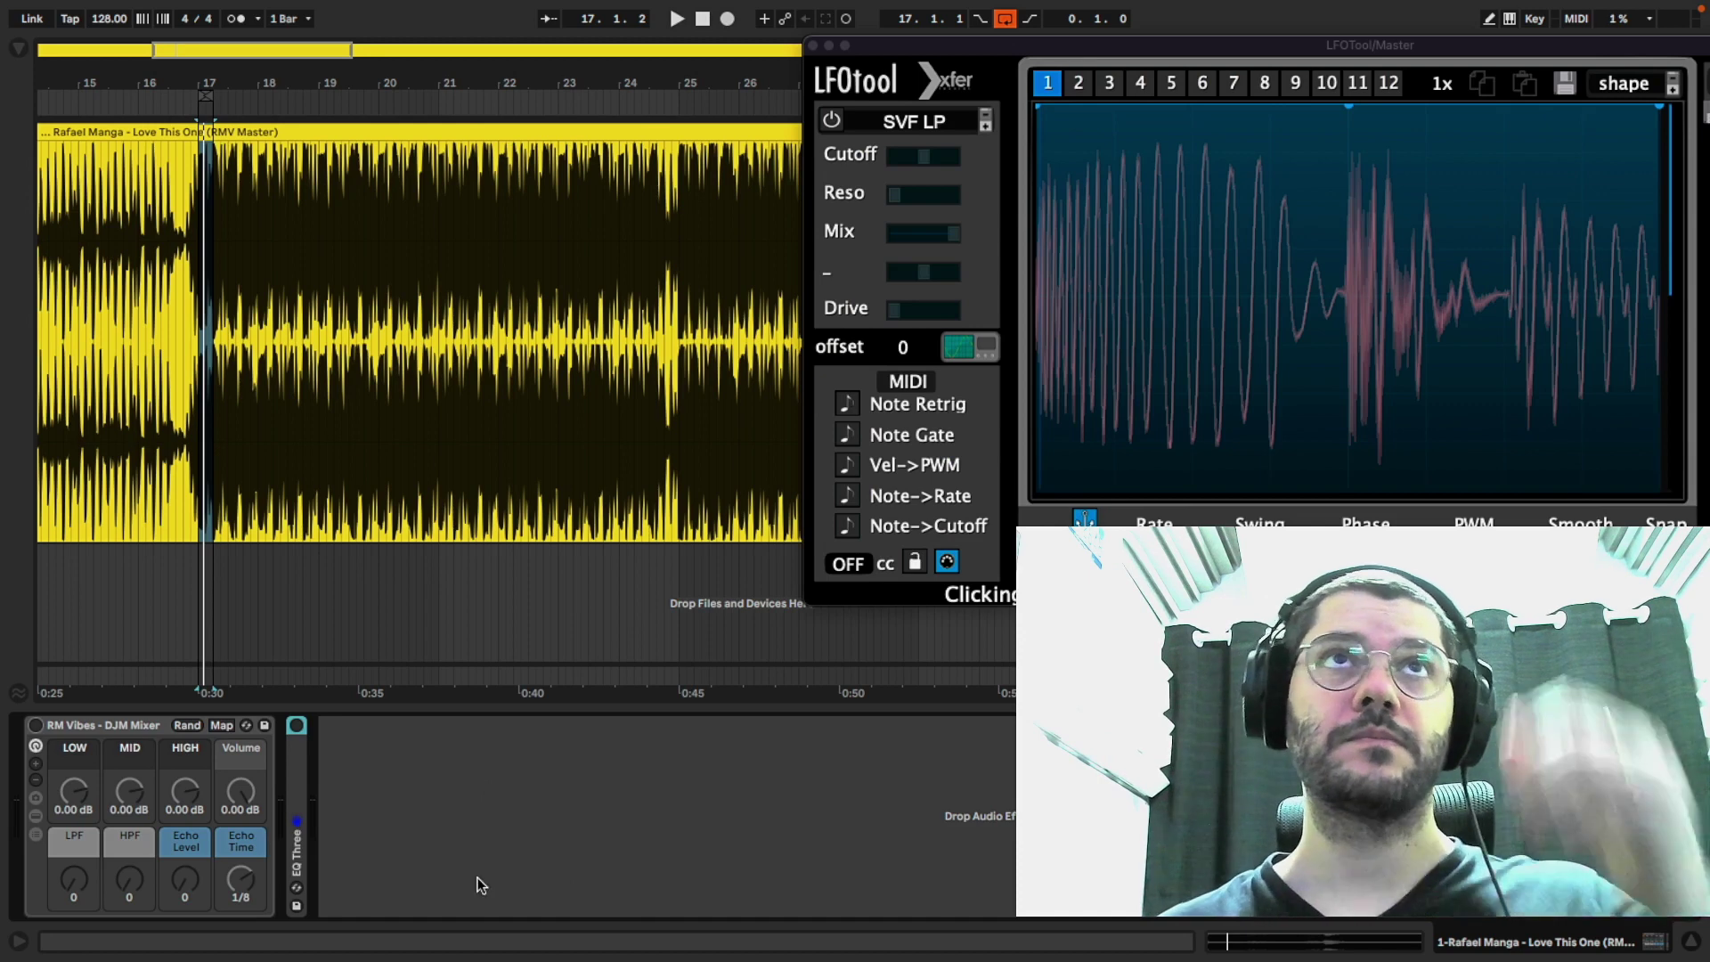
- Unfold EQ Three and audition the track briefly from bar 17
{"action": "double_click", "coordinate": [296, 760]}
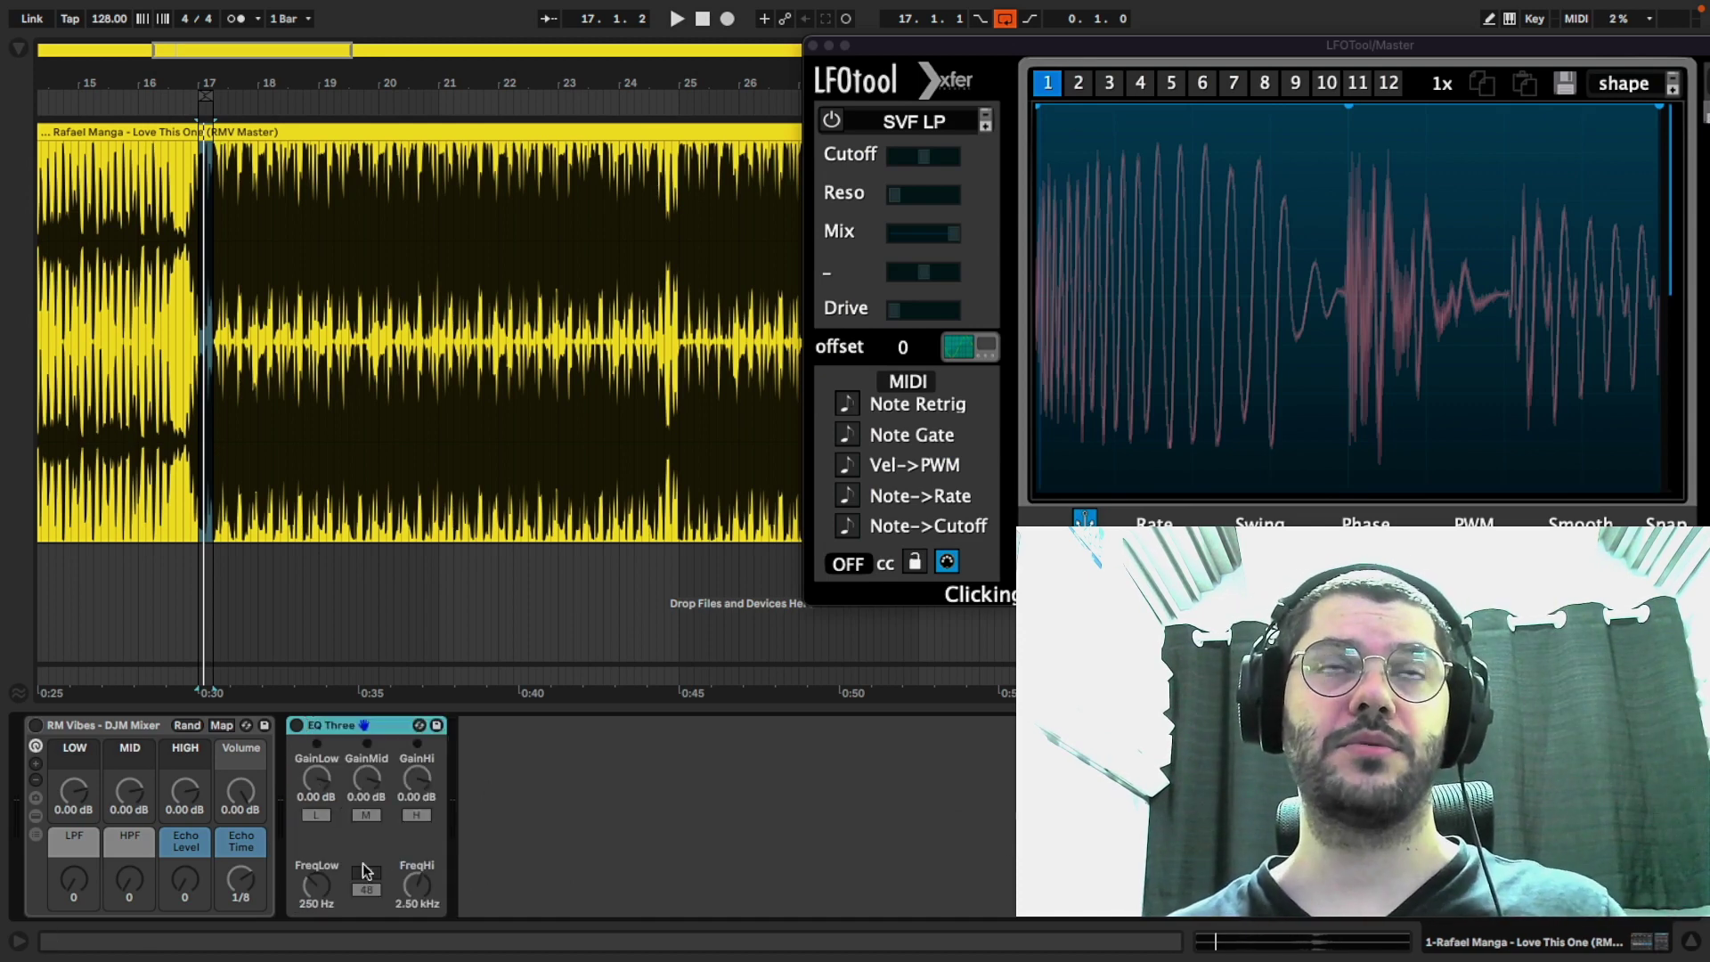
{"action": "left_click_drag", "start_coordinate": [198, 78], "coordinate": [197, 79]}
{"action": "left_click", "coordinate": [197, 78]}
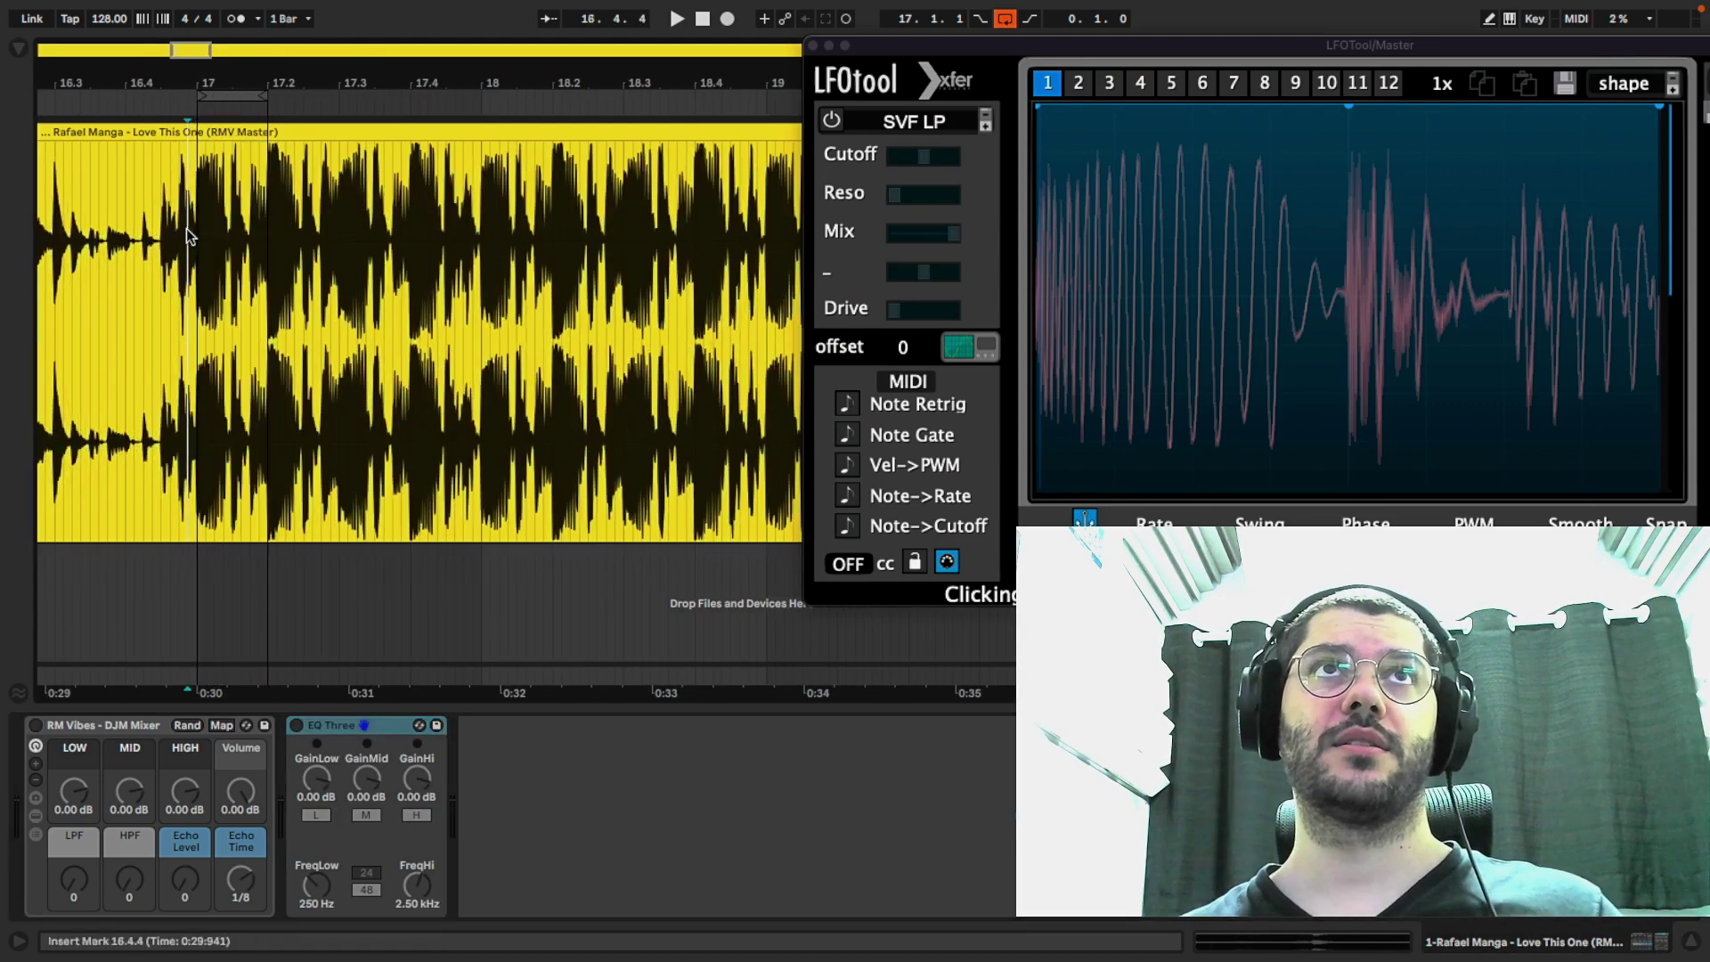
{"action": "key", "text": "space"}
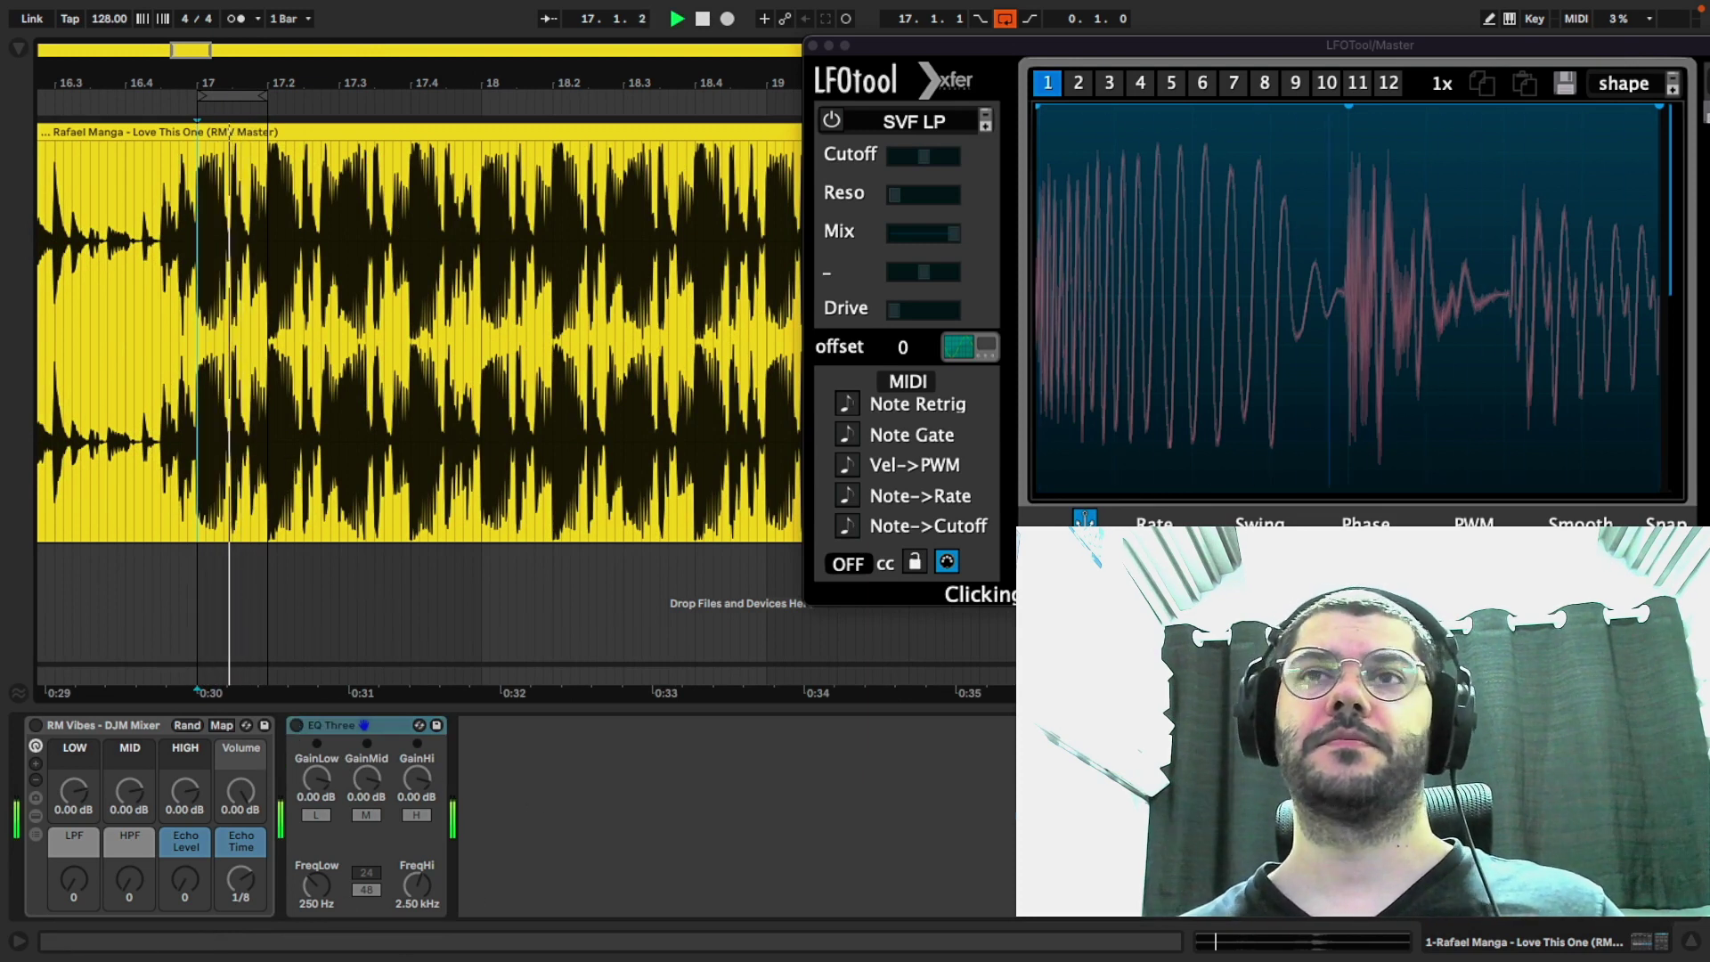
{"action": "key", "text": "space"}
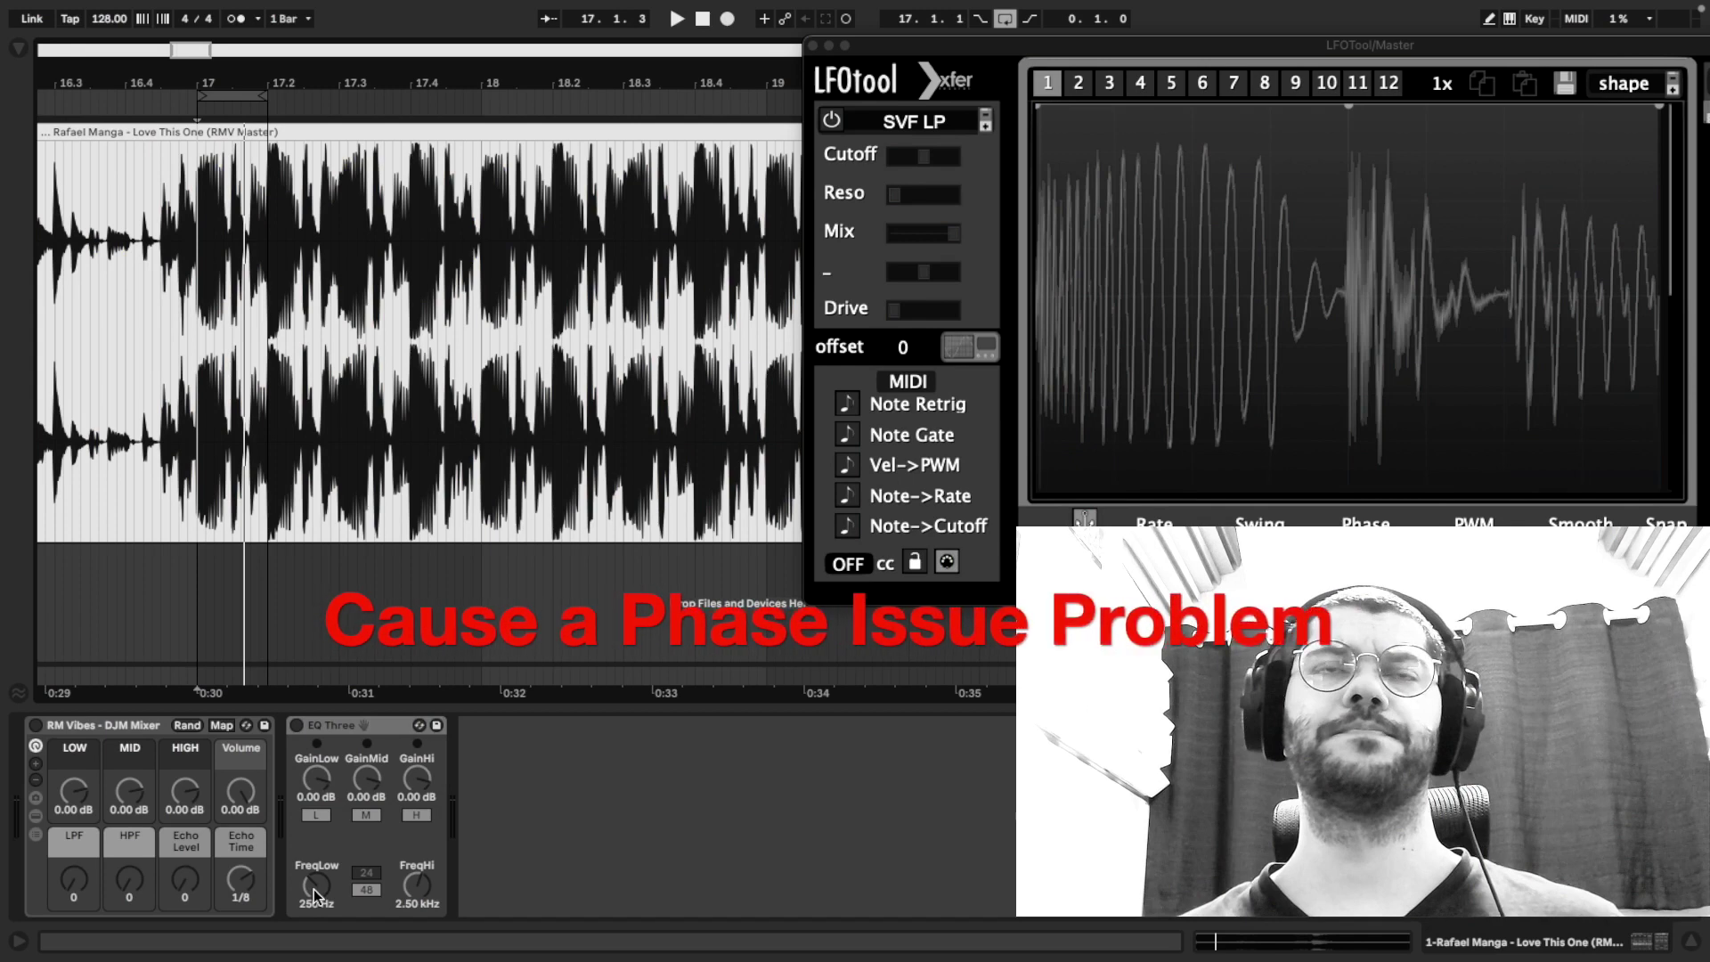
- Compare EQ Three on and off during playback, leave it bypassed, and show Session view
{"action": "left_click", "coordinate": [297, 725]}
{"action": "key", "text": "space"}
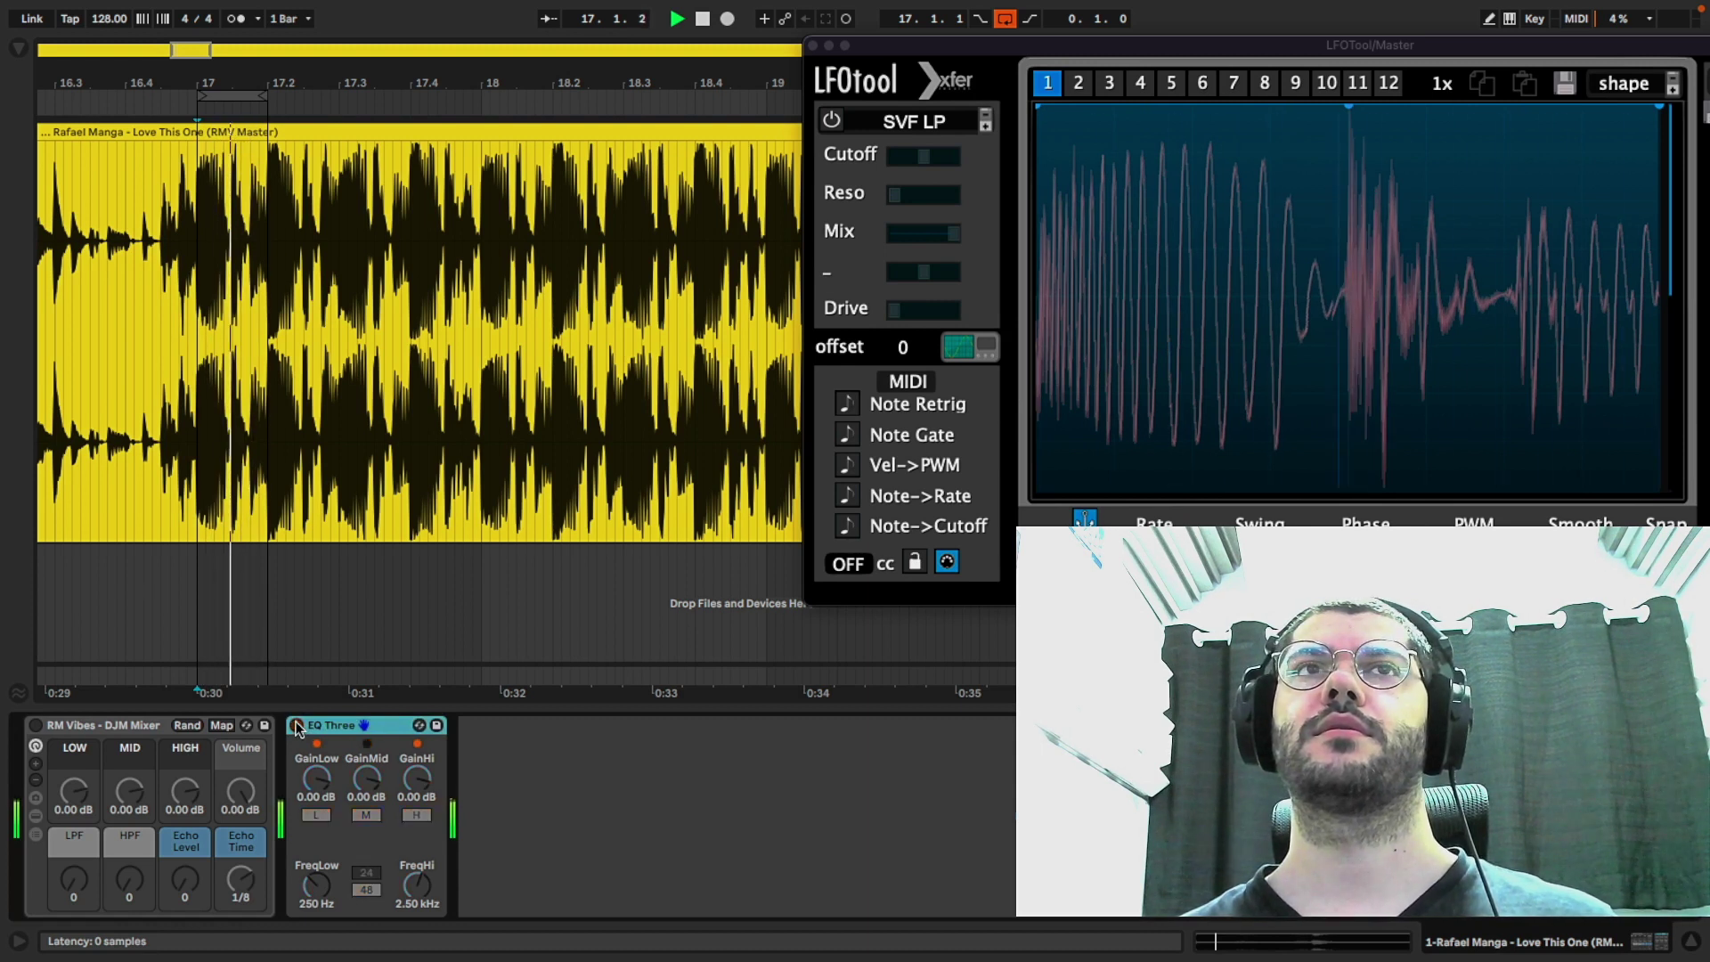
{"action": "left_click", "coordinate": [297, 725]}
{"action": "left_click", "coordinate": [297, 725]}
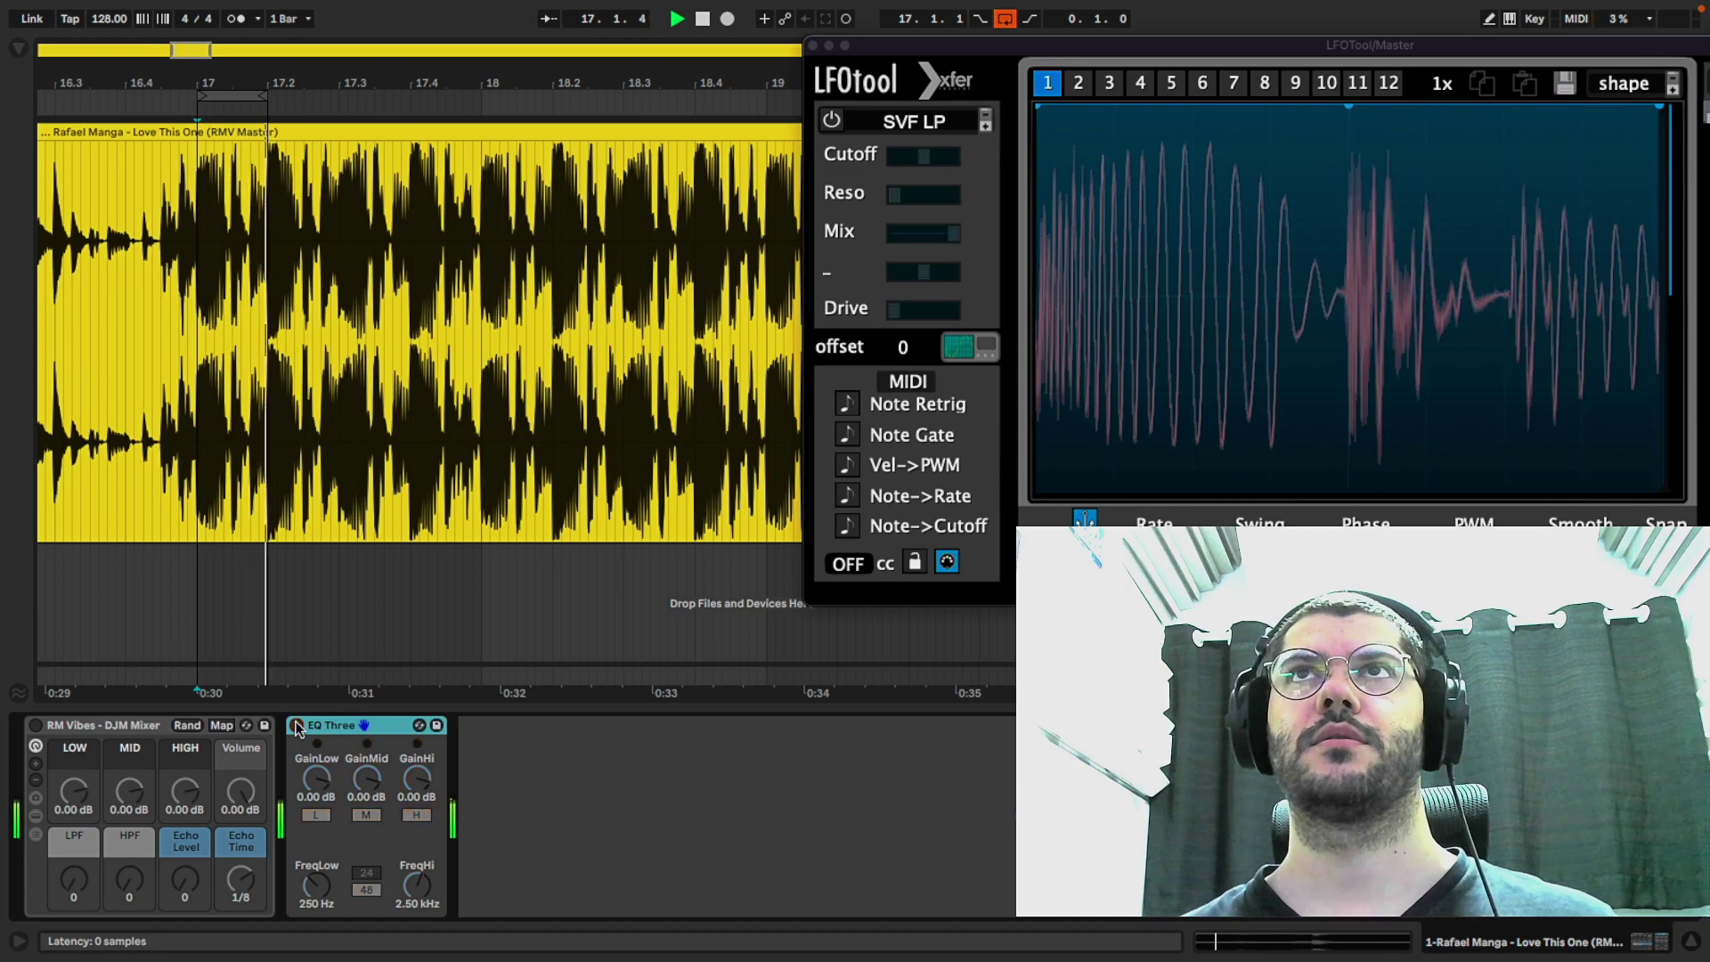
{"action": "left_click", "coordinate": [297, 725]}
{"action": "key", "text": "Tab"}
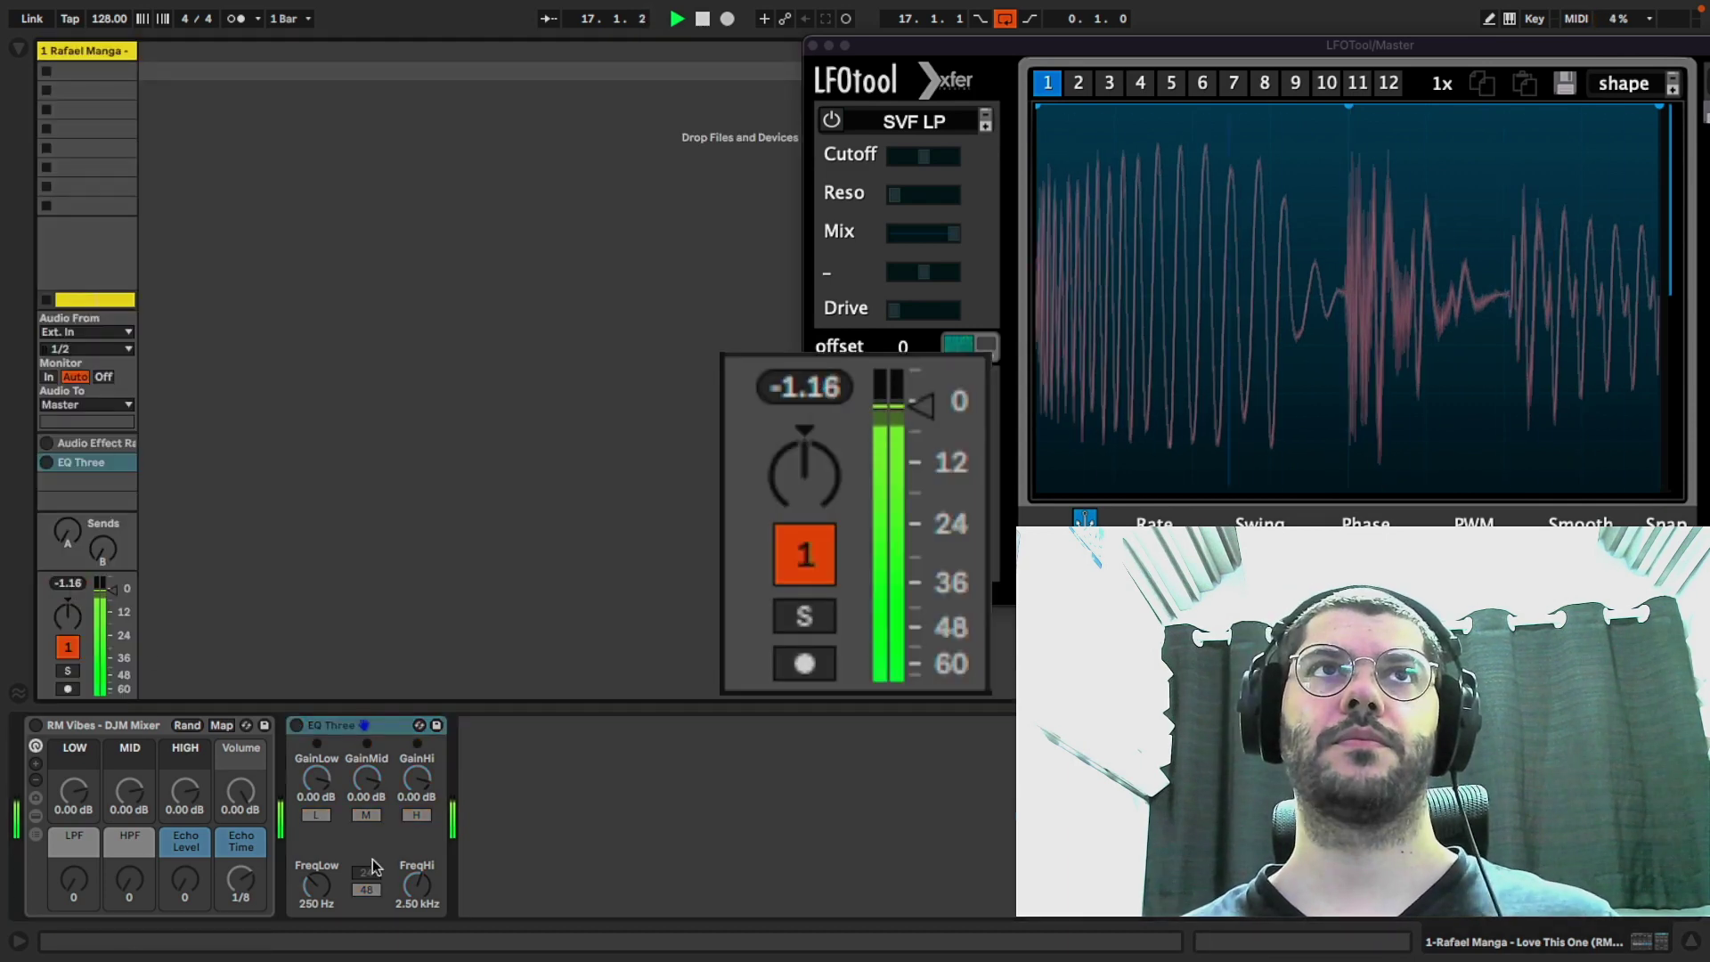
- Re-enable EQ Three, turn looping off, and delete EQ Three from the track
{"action": "left_click", "coordinate": [298, 725]}
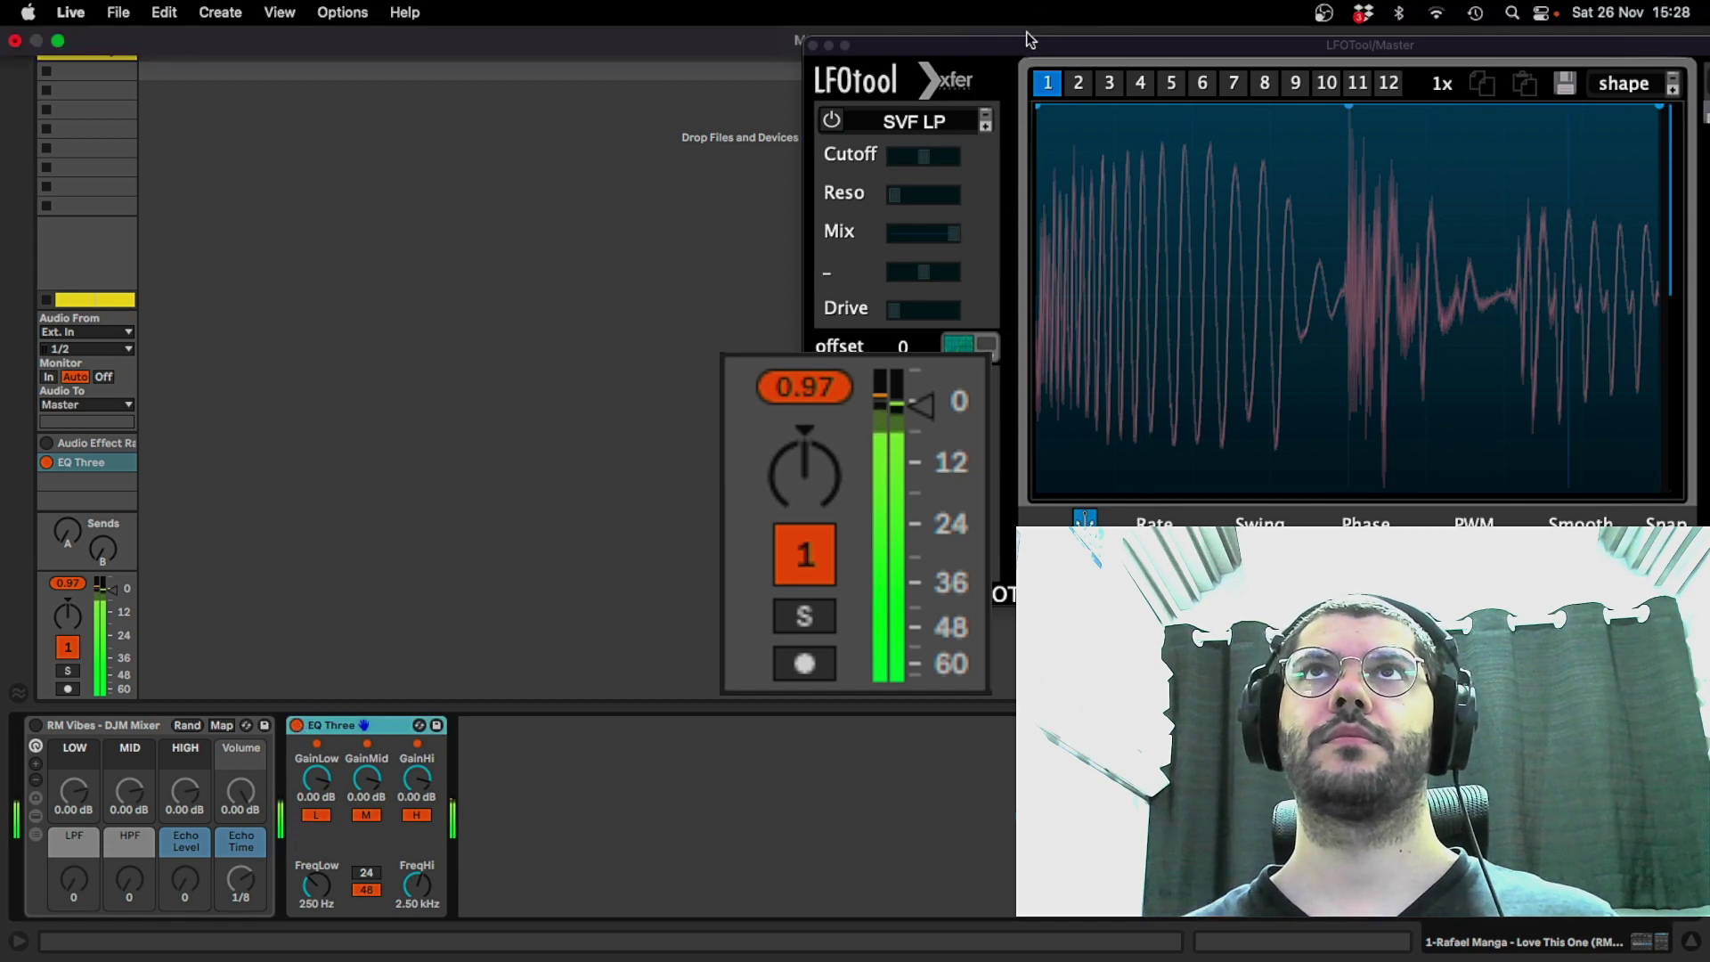
{"action": "left_click", "coordinate": [1009, 26]}
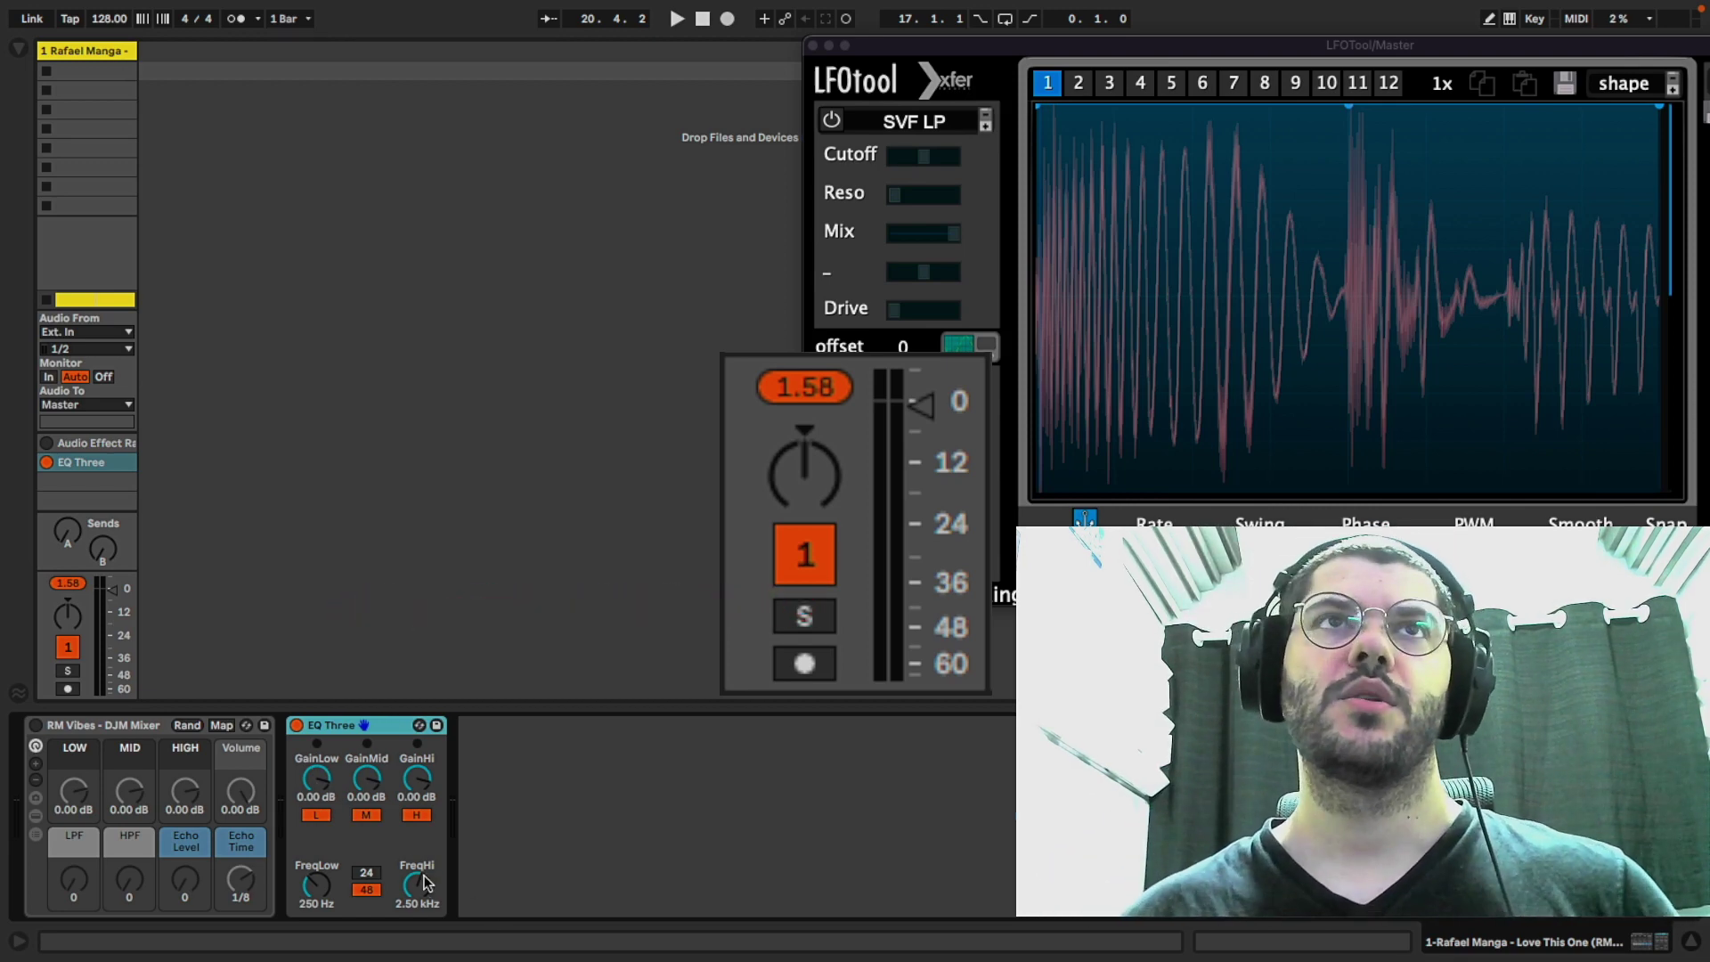
{"action": "key", "text": "Delete"}
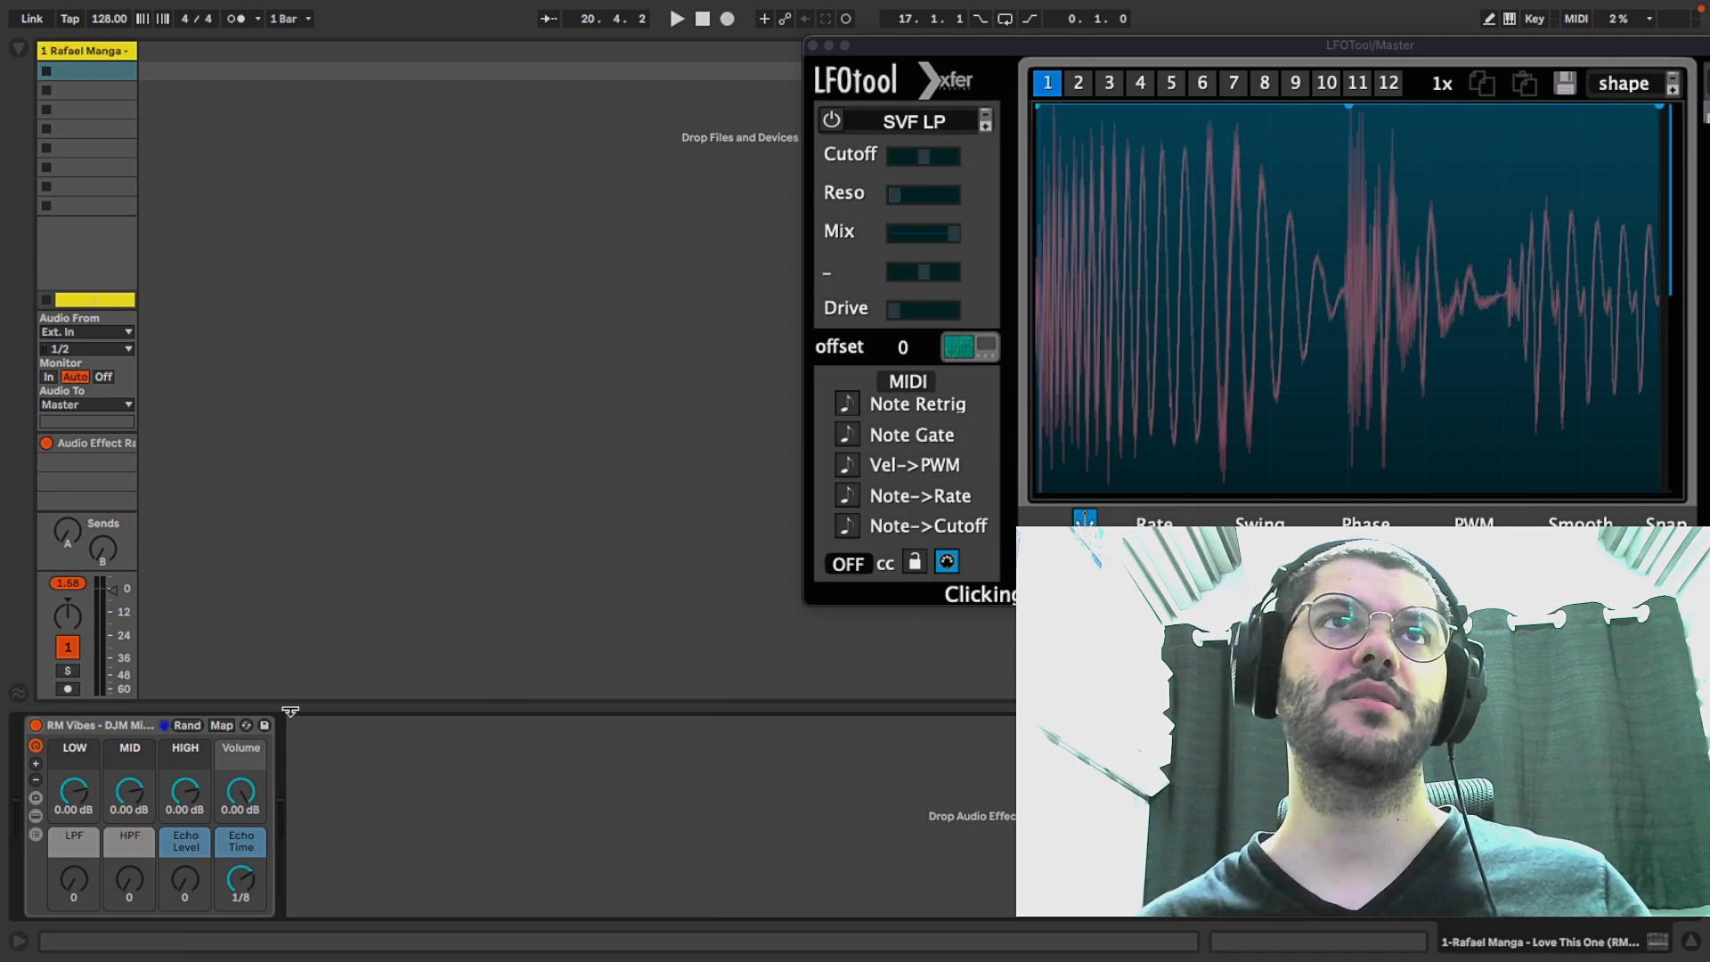
- Show the DJM Mixer rack's inner devices, switch off its Limiter, and stop playback
{"action": "left_click", "coordinate": [36, 815]}
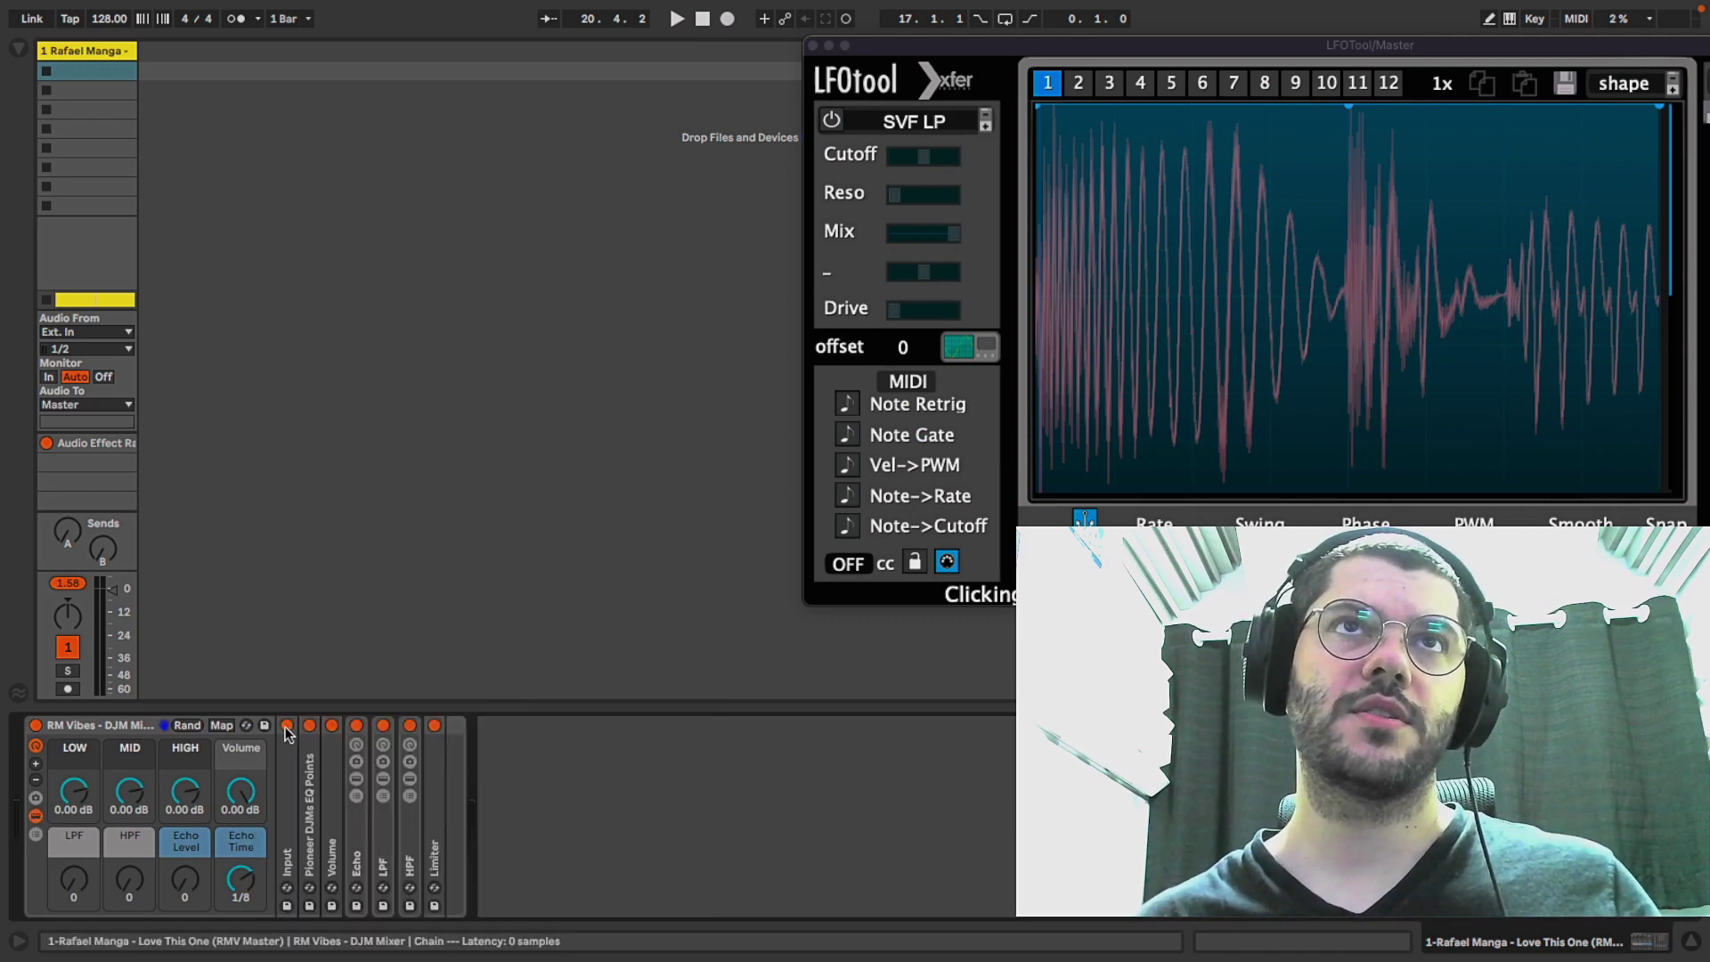
{"action": "left_click", "coordinate": [434, 726]}
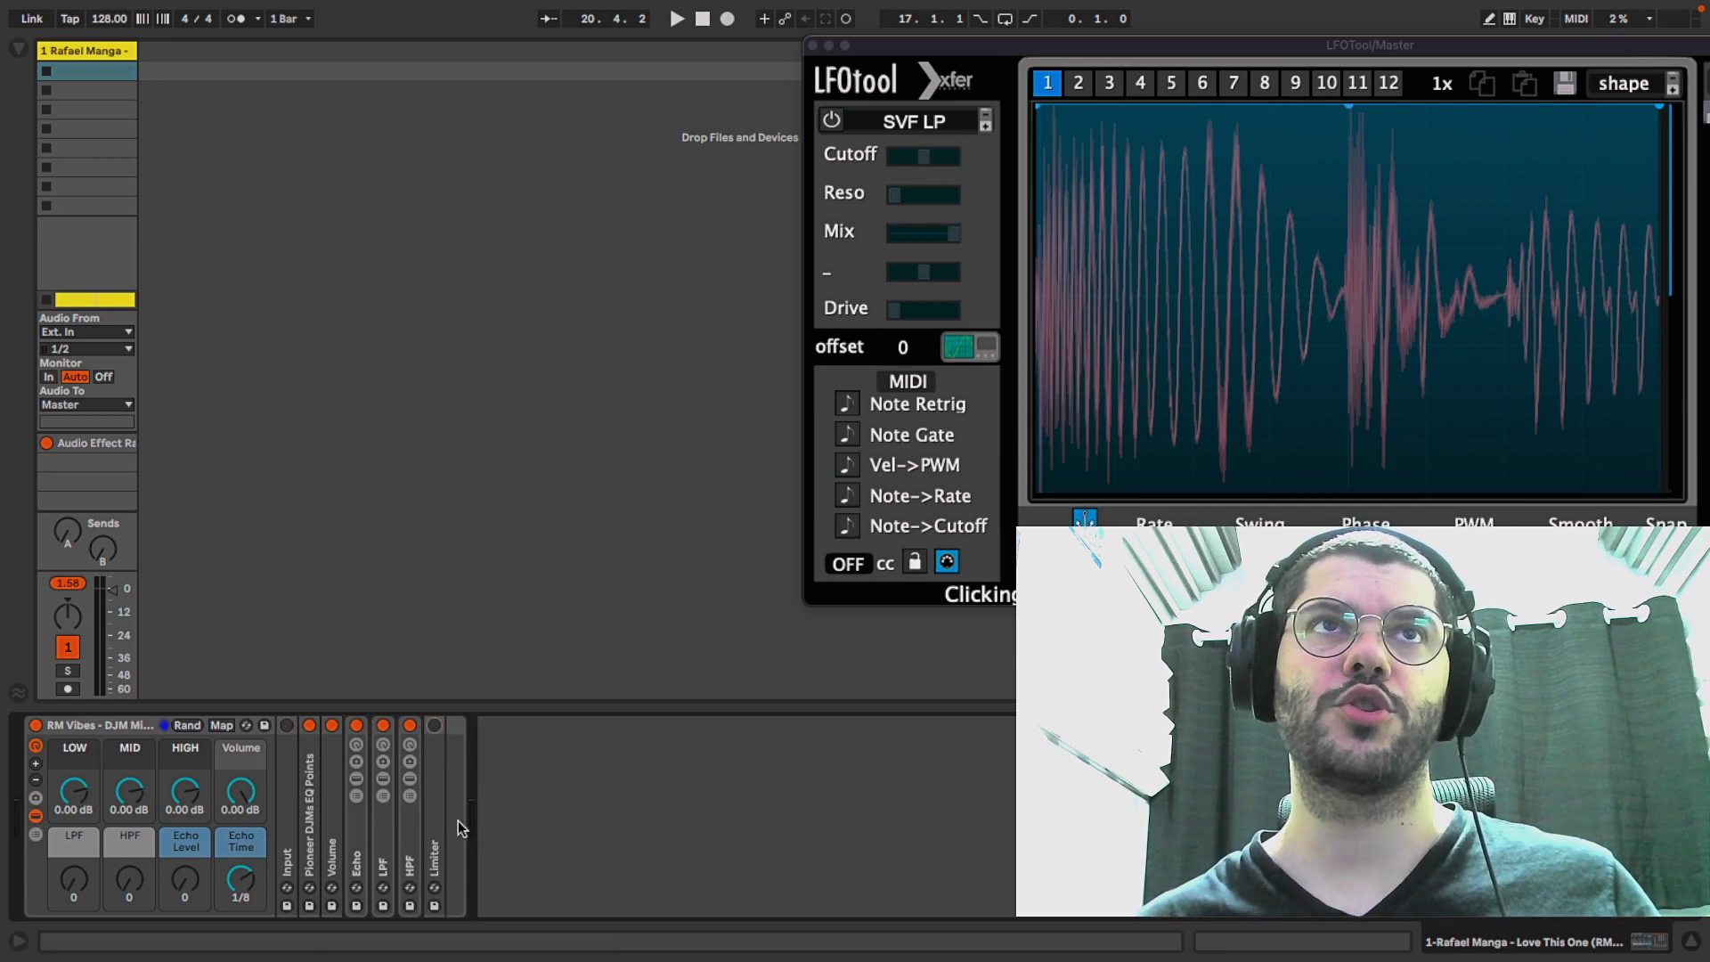
{"action": "left_click", "coordinate": [103, 726]}
{"action": "key", "text": "space"}
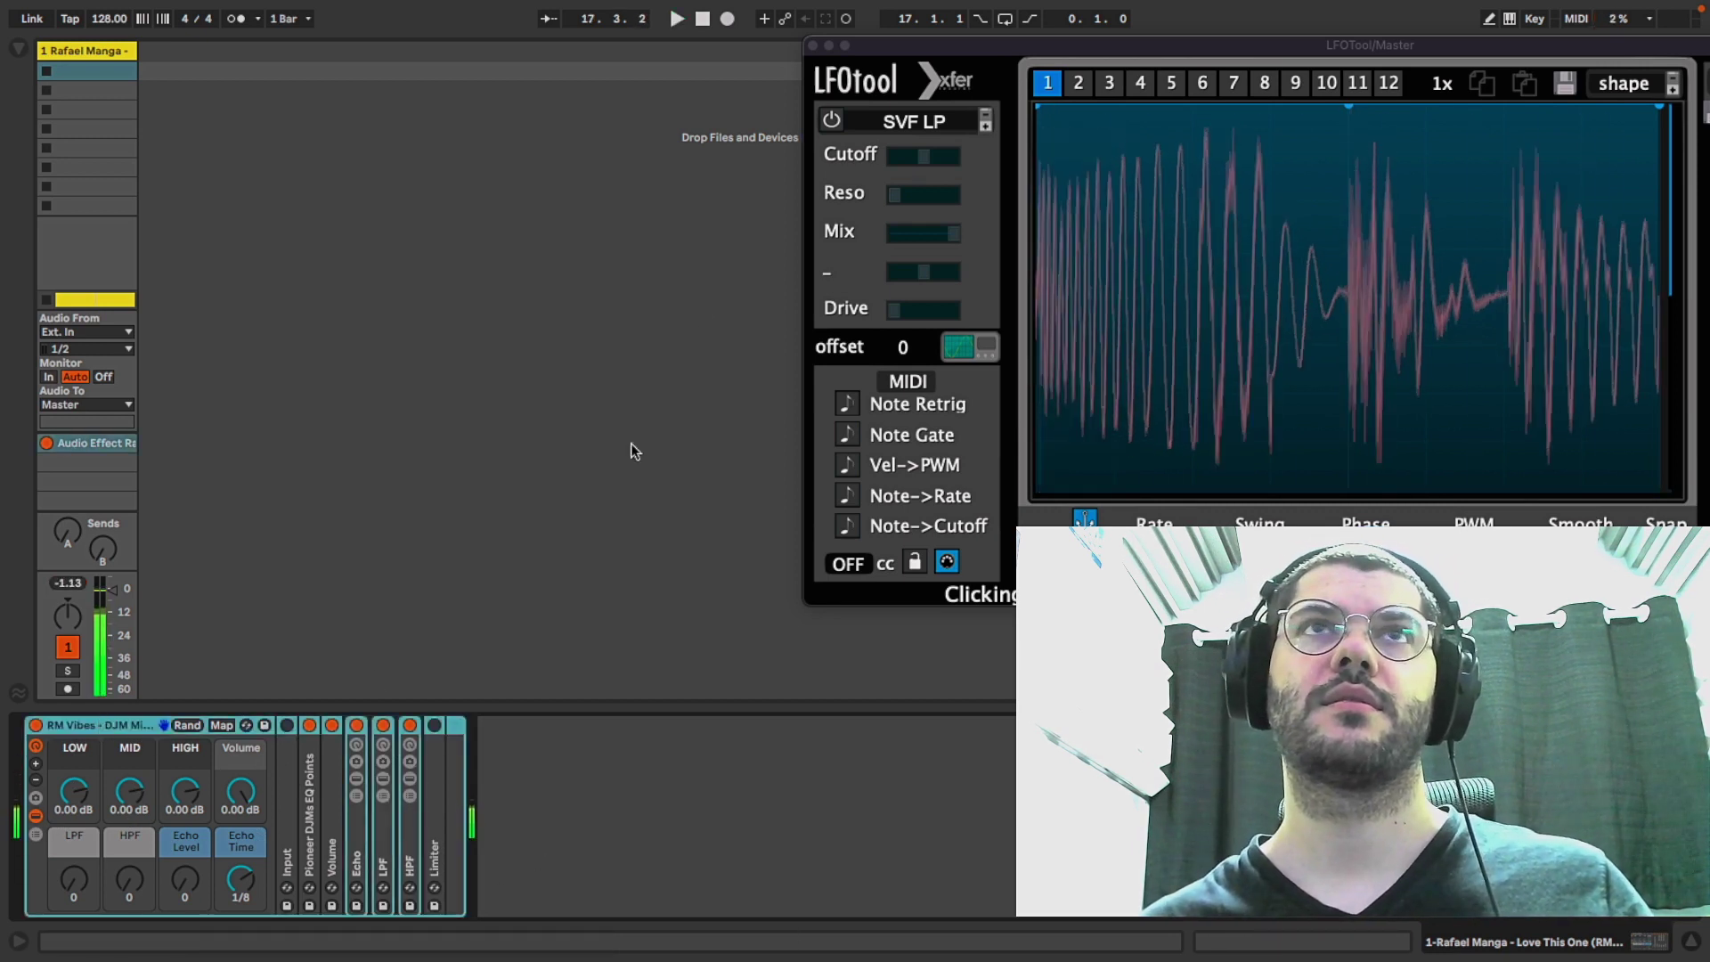
- Loop bar 17 to 17.1.4 and compare the rack bypassed versus active, leaving it on
{"action": "key", "text": "Tab"}
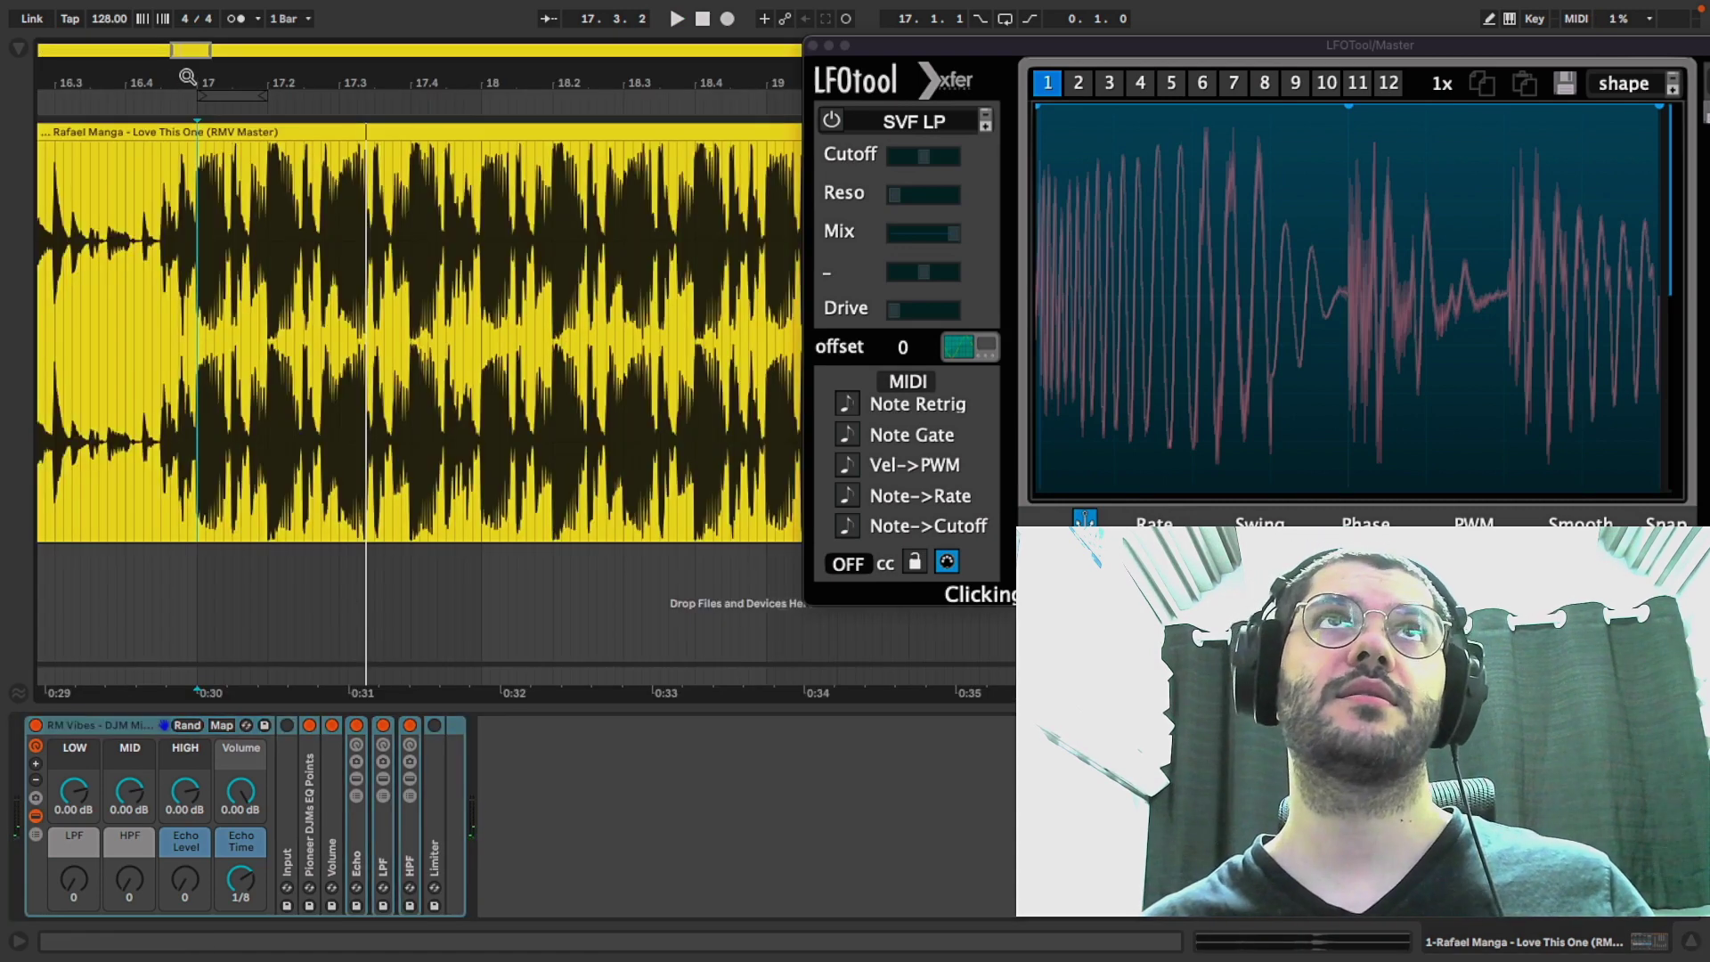
{"action": "left_click_drag", "start_coordinate": [274, 178], "coordinate": [712, 211]}
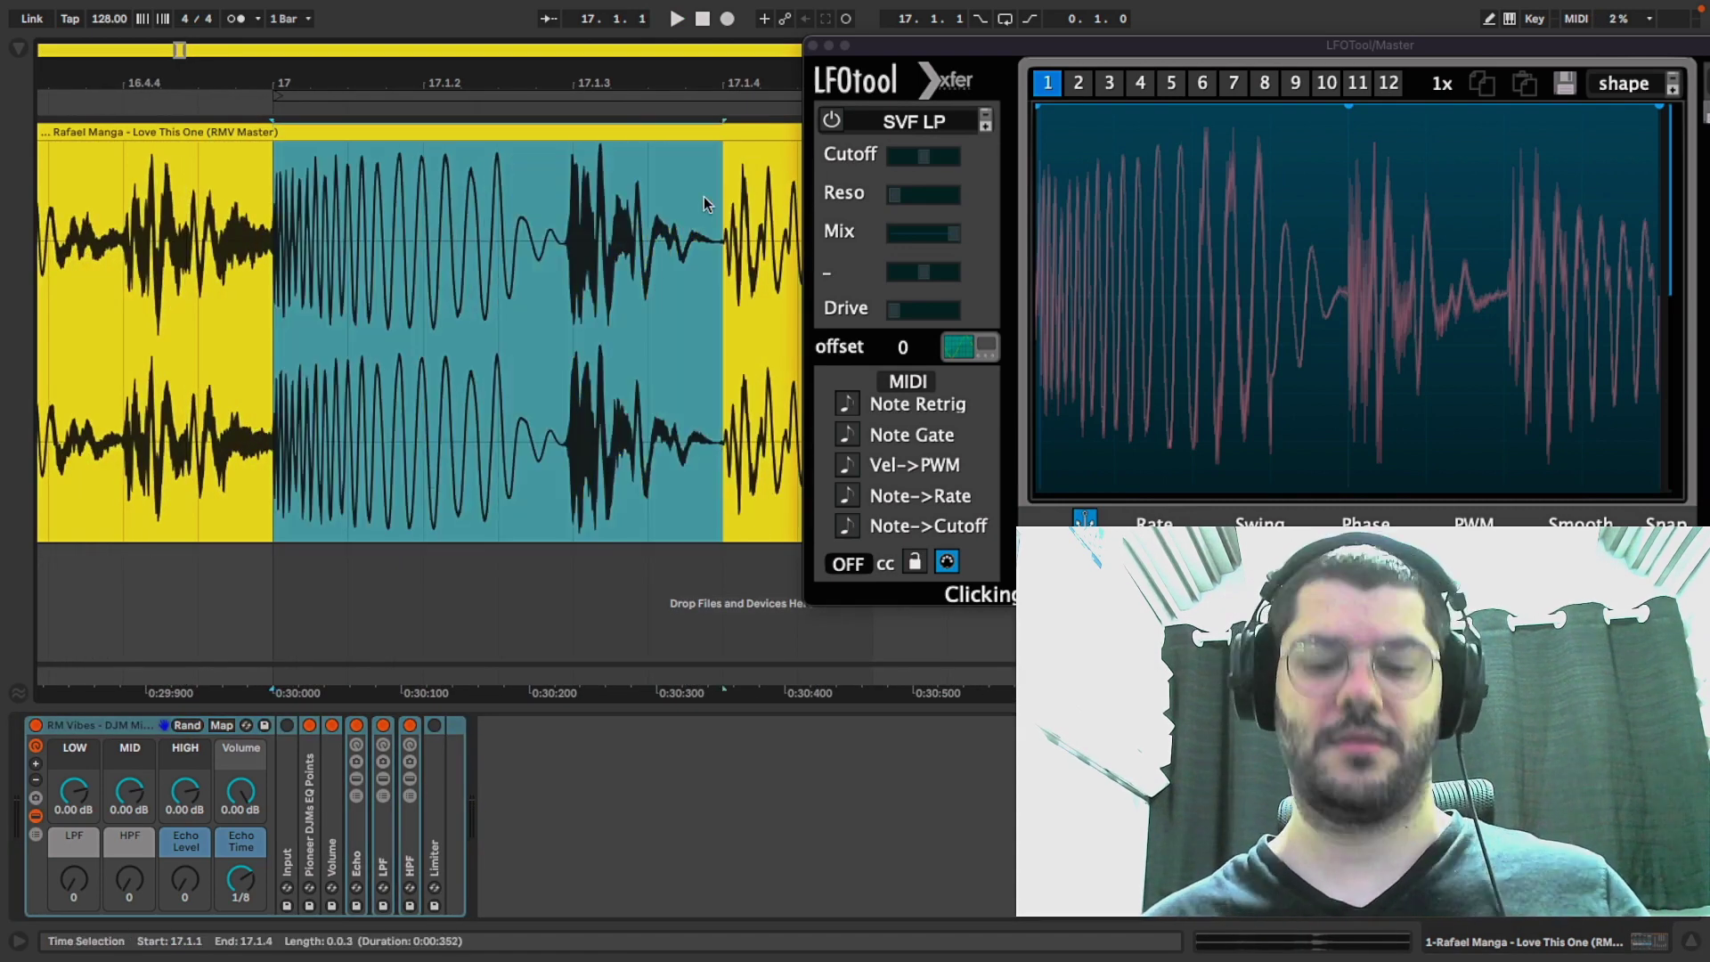
{"action": "key", "text": "ctrl+l"}
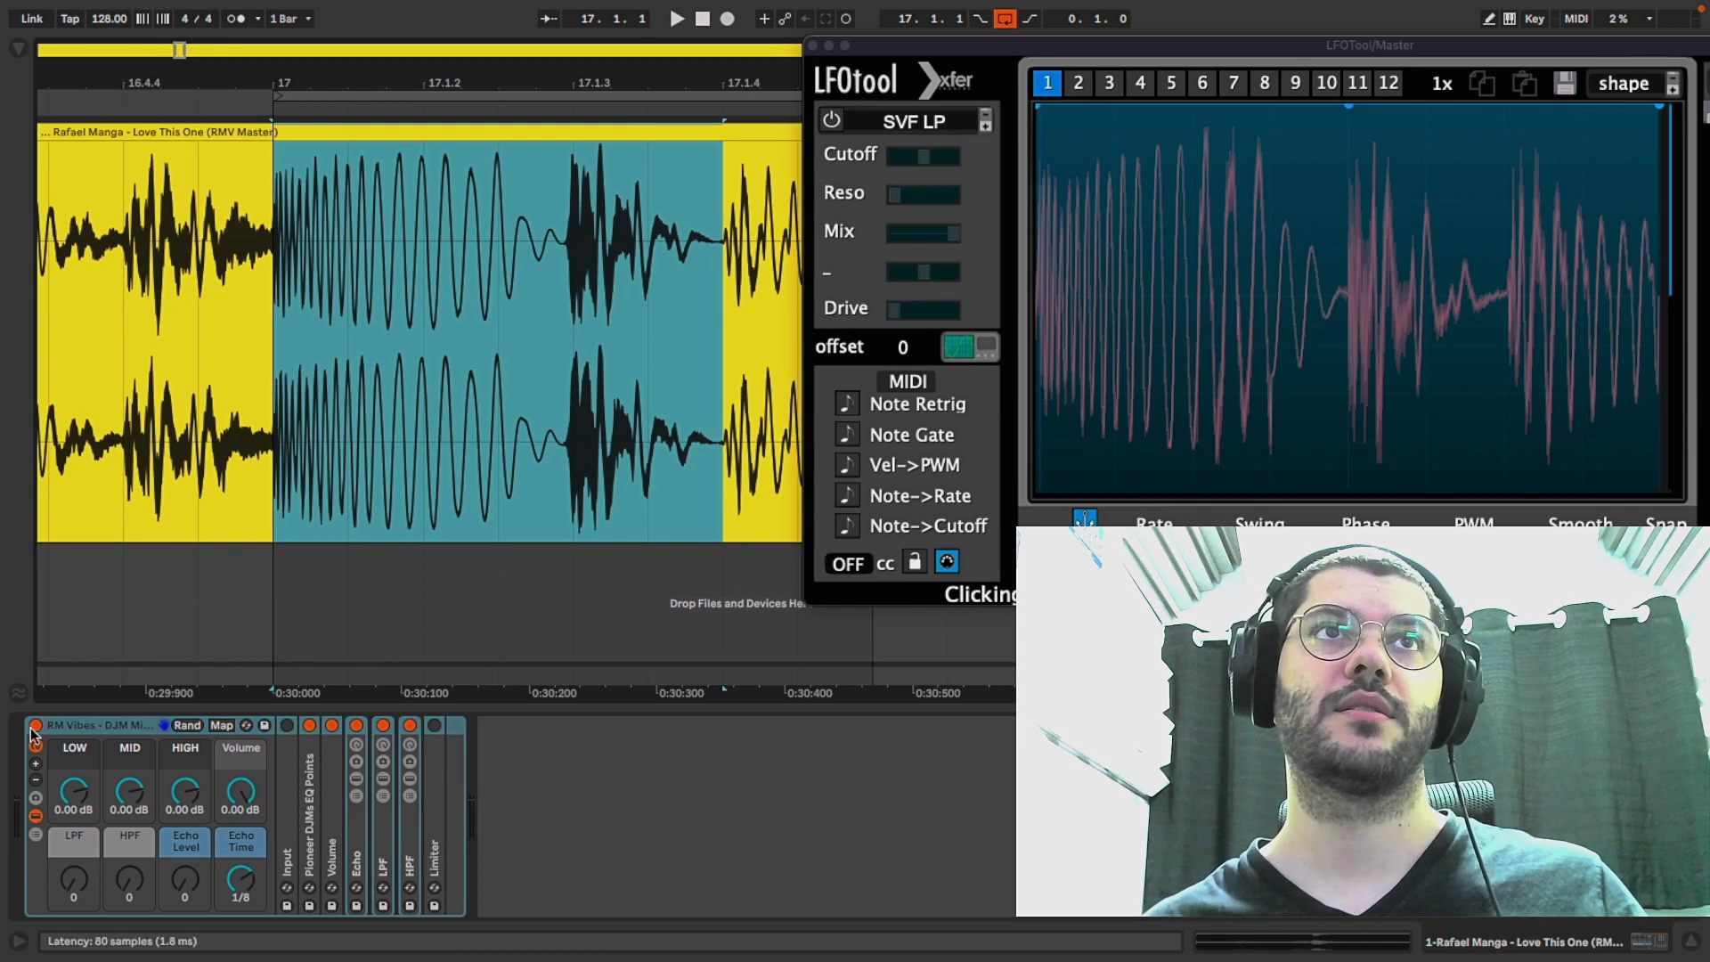
{"action": "key", "text": "space"}
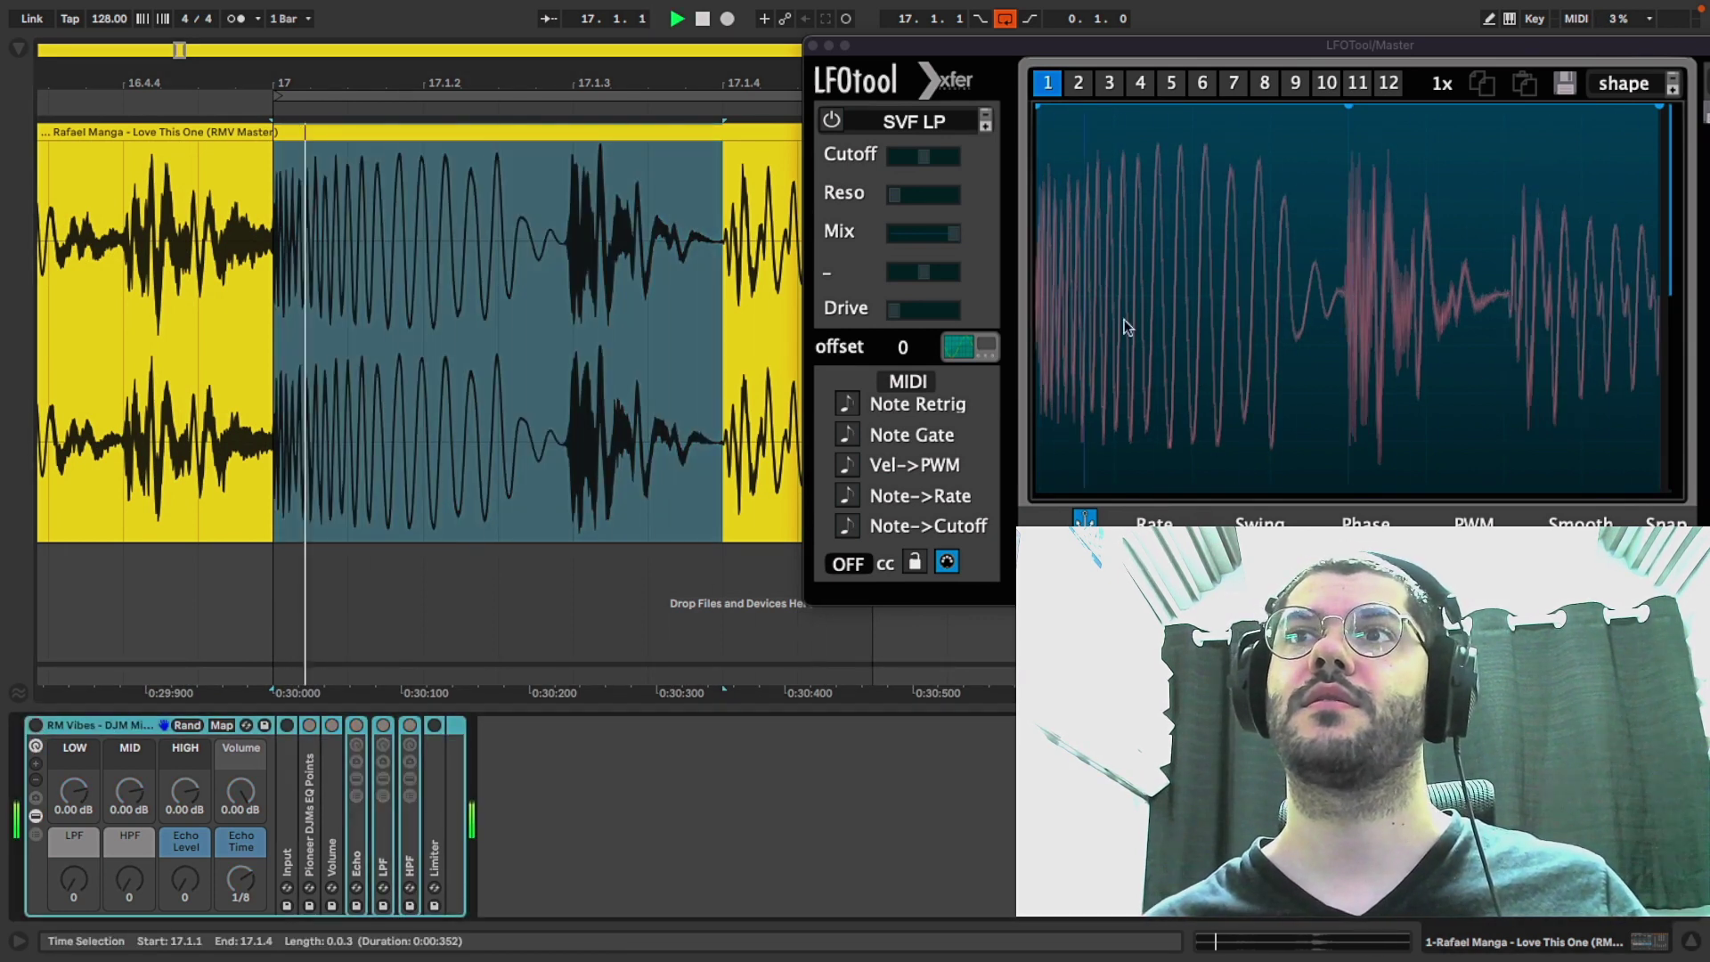
{"action": "left_click", "coordinate": [35, 725]}
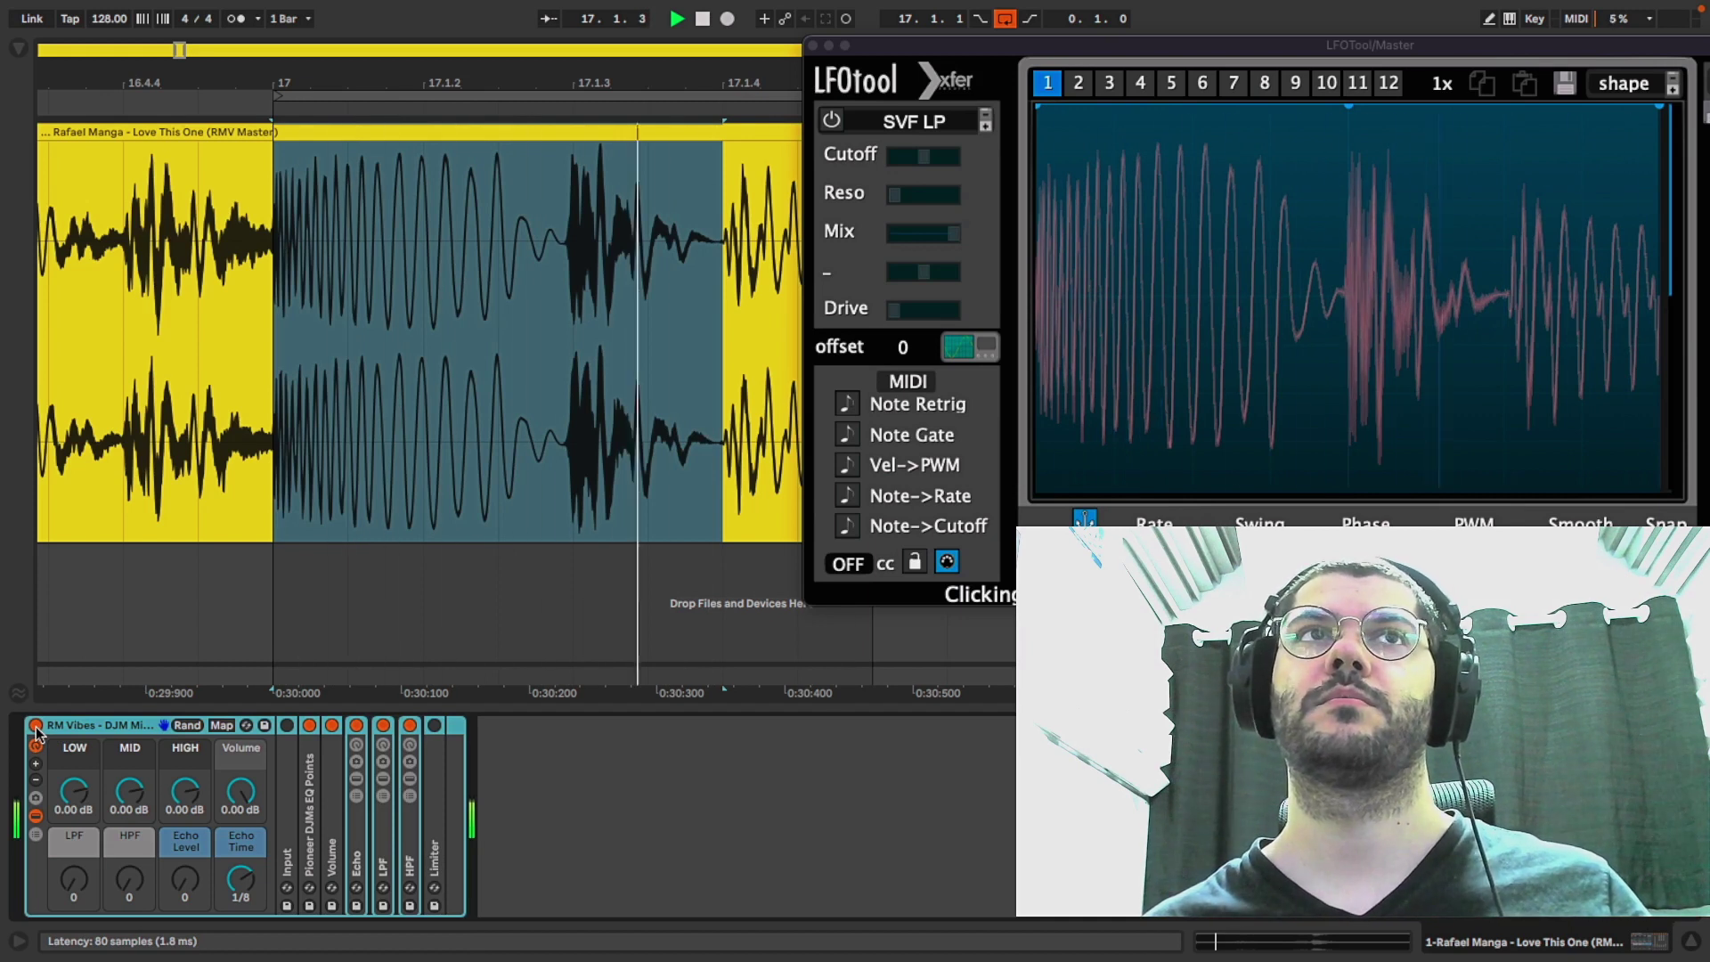
{"action": "left_click", "coordinate": [36, 726]}
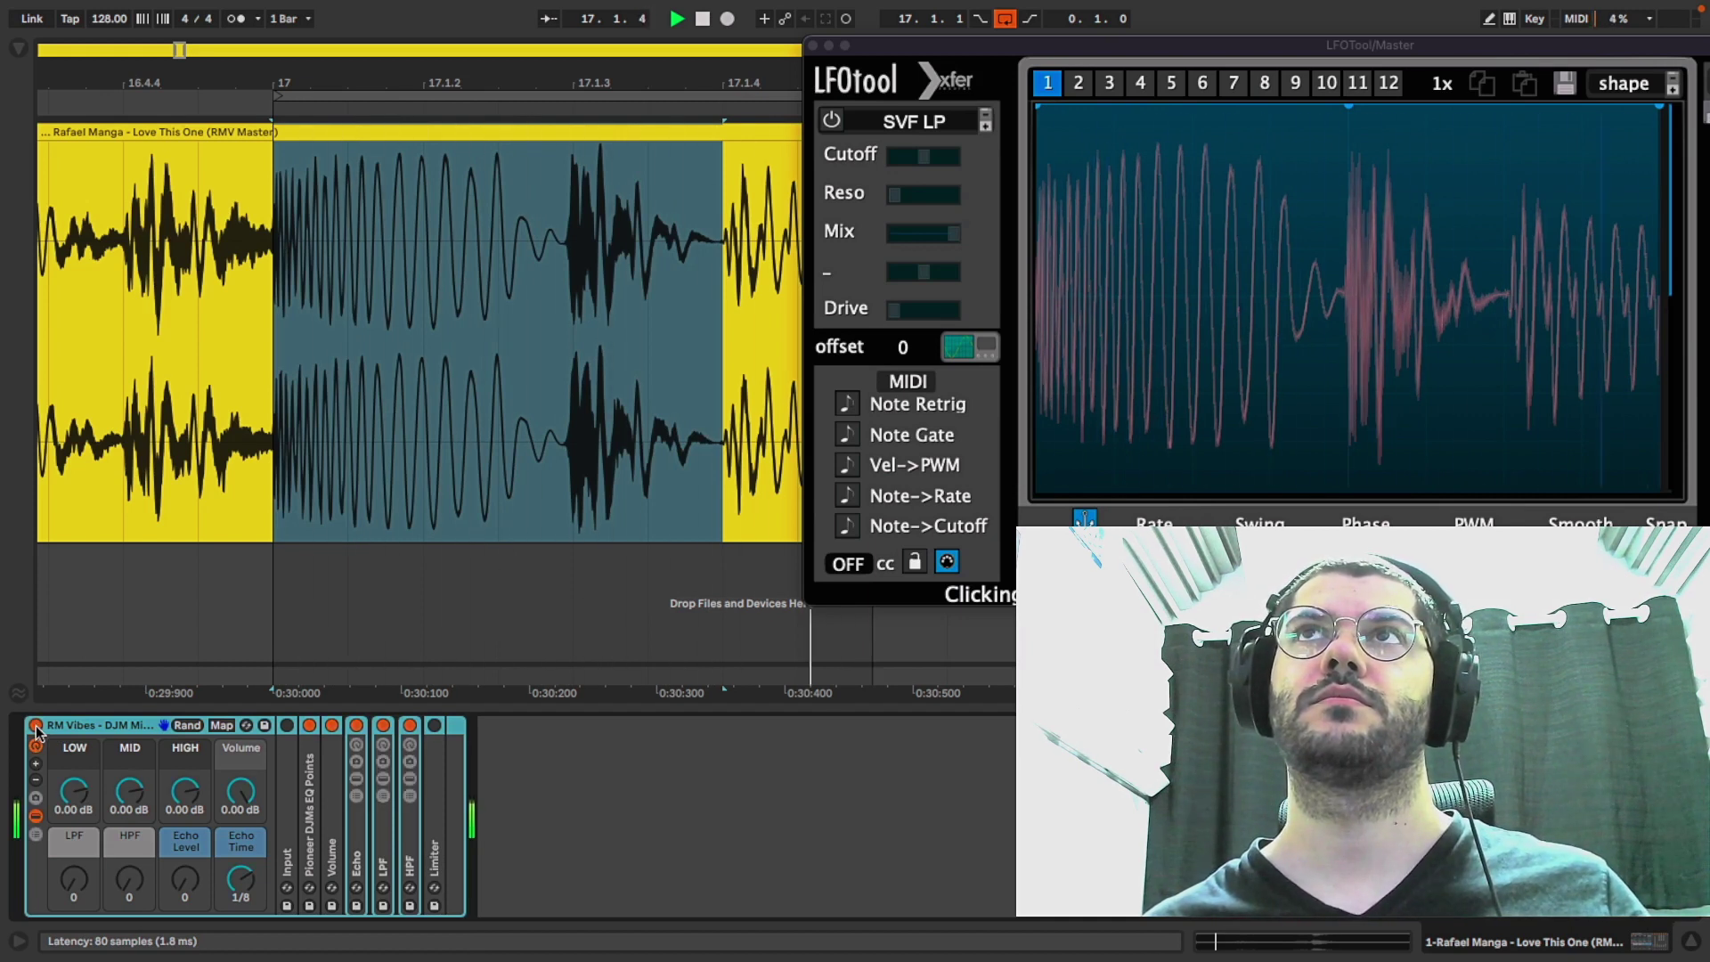
{"action": "left_click", "coordinate": [36, 726]}
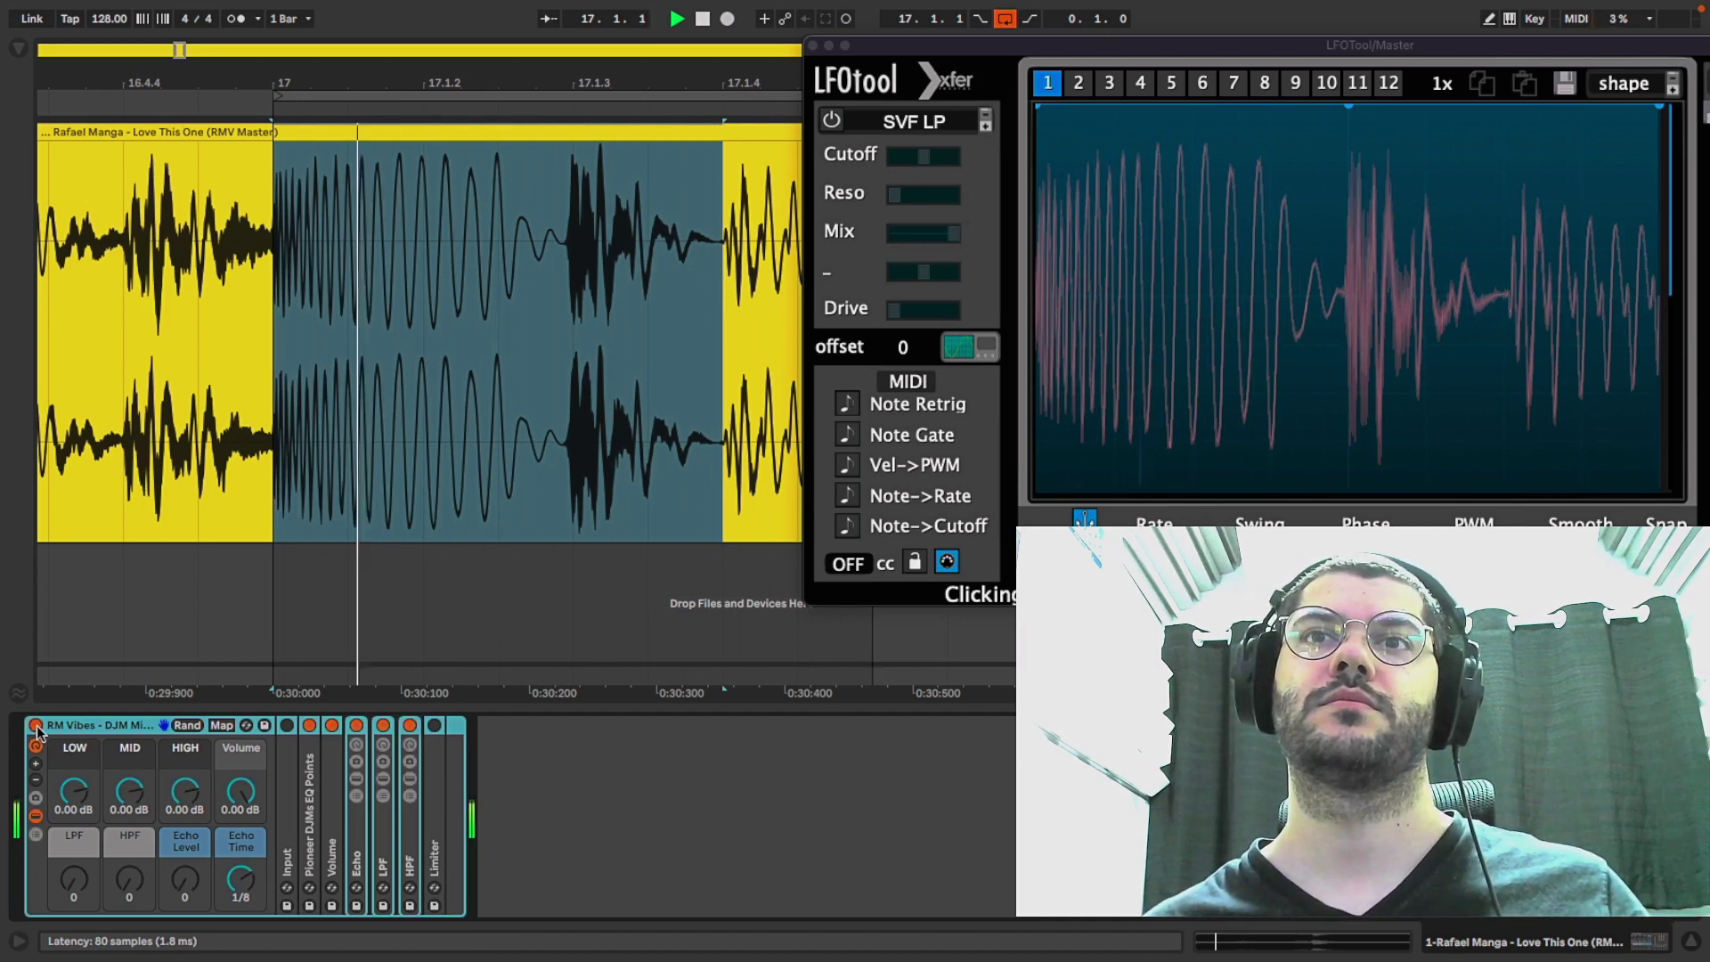
{"action": "key", "text": "space"}
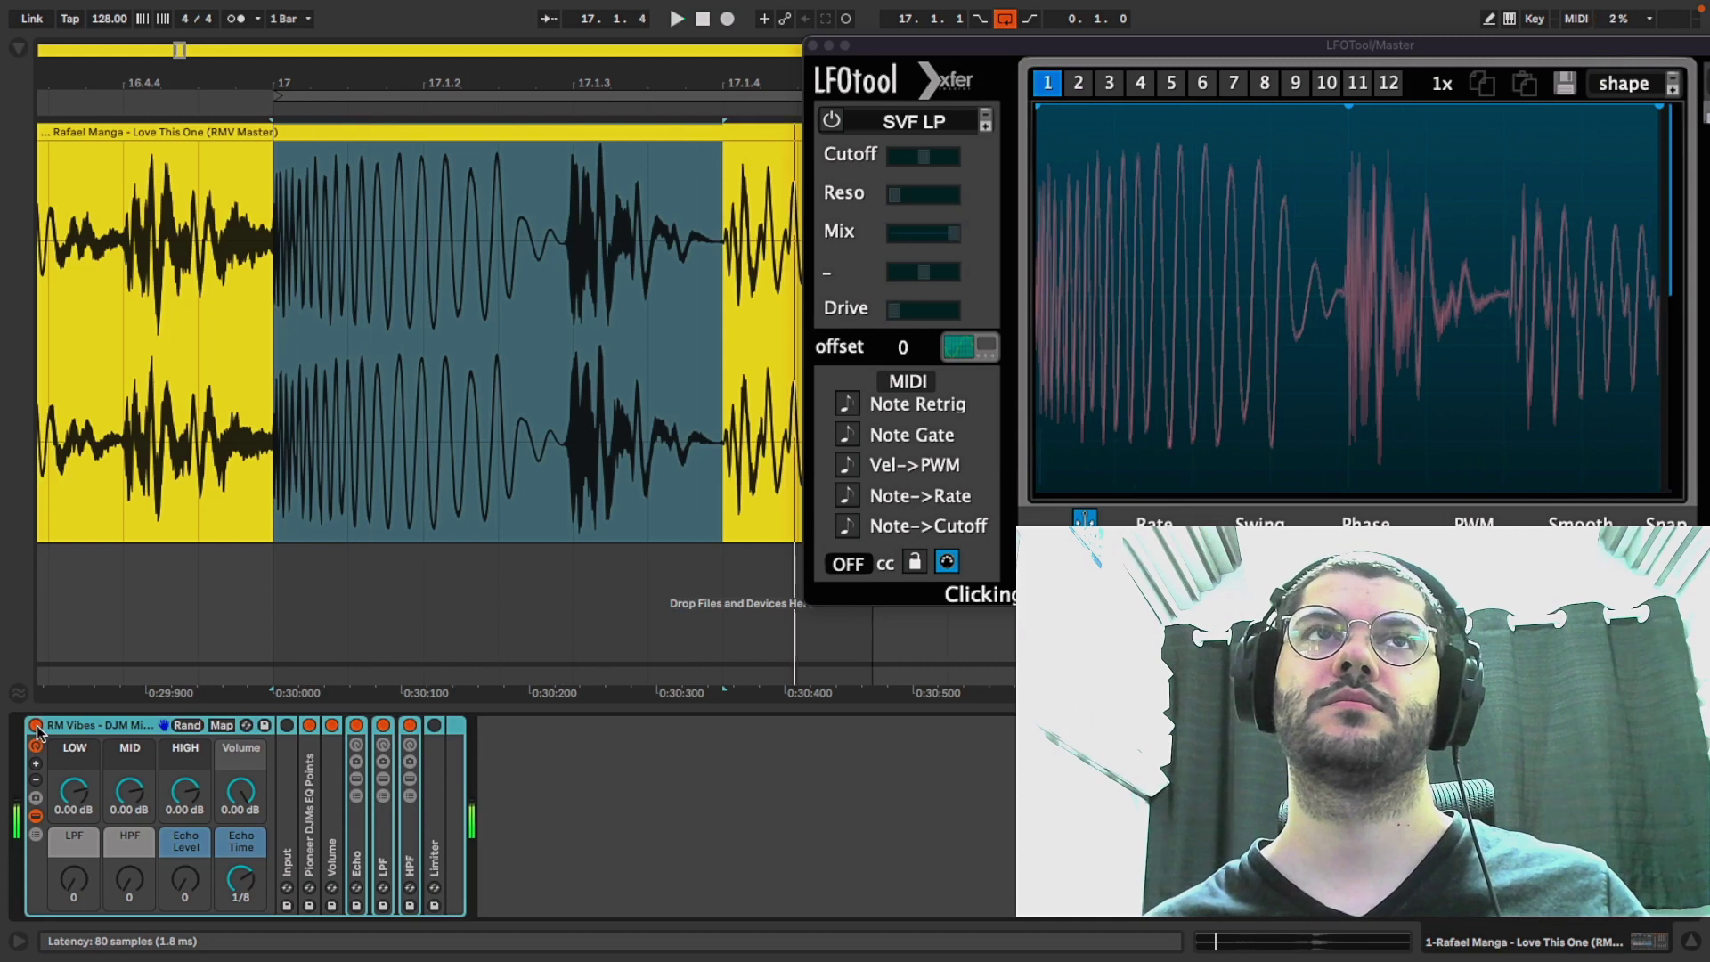
- Unfold the rack's Input device, switch it on after an on/off comparison, and fold it
{"action": "double_click", "coordinate": [286, 793]}
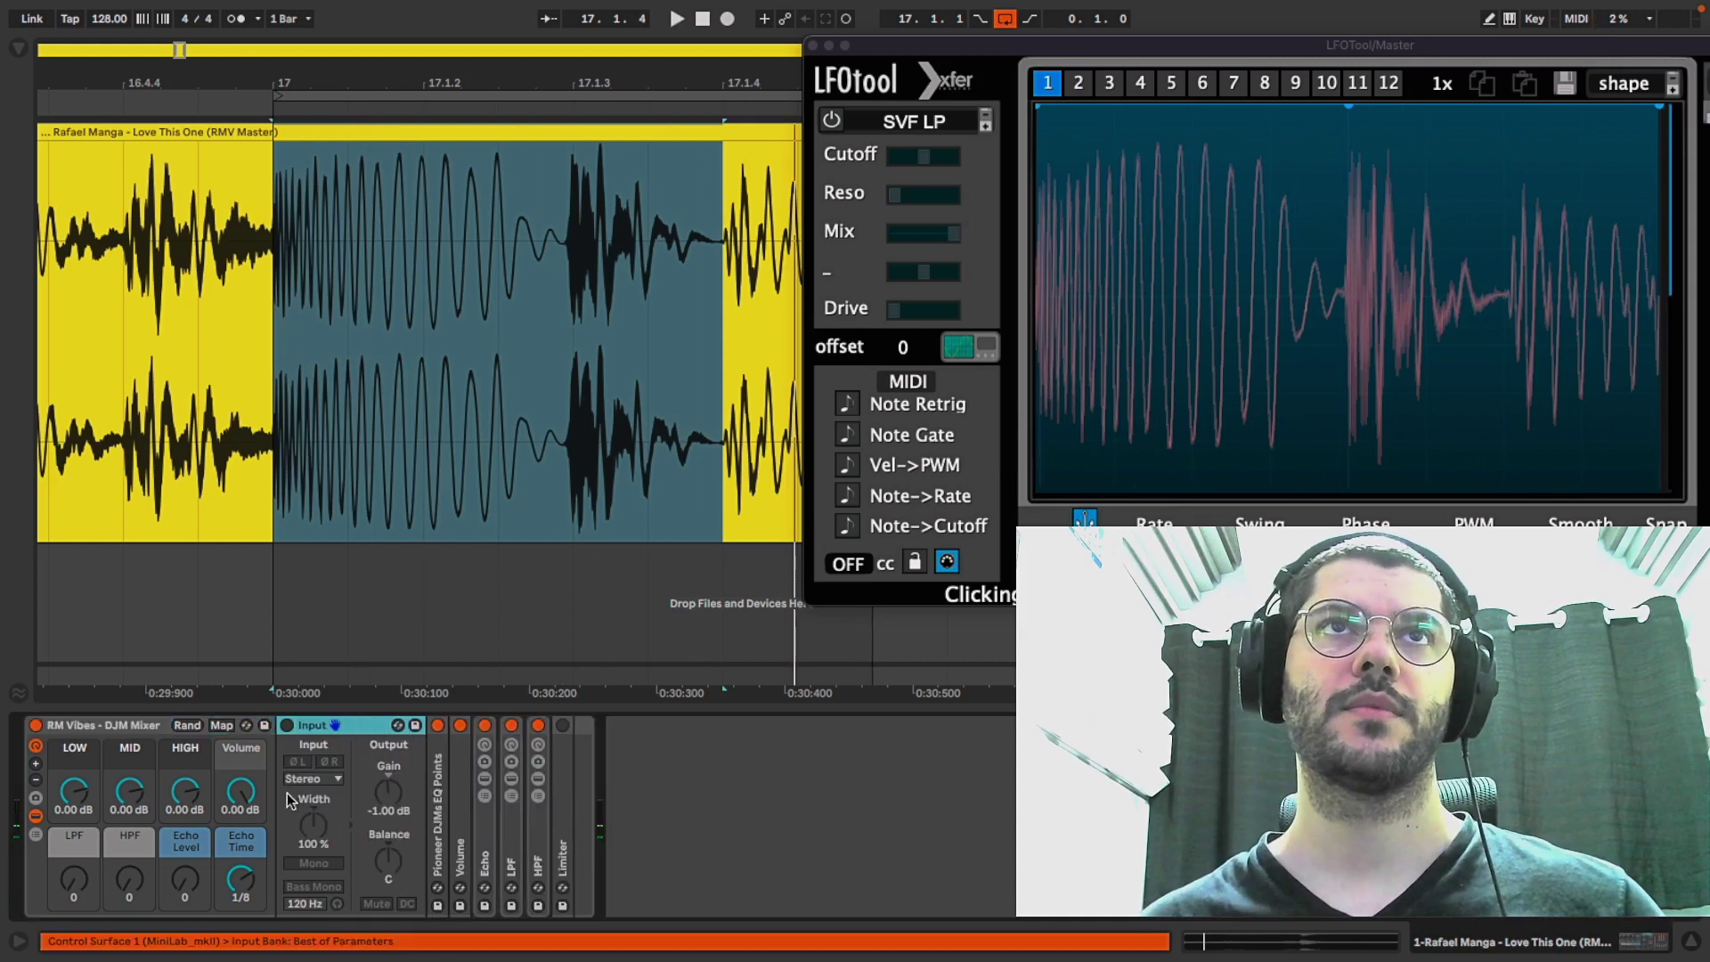
{"action": "left_click", "coordinate": [287, 725]}
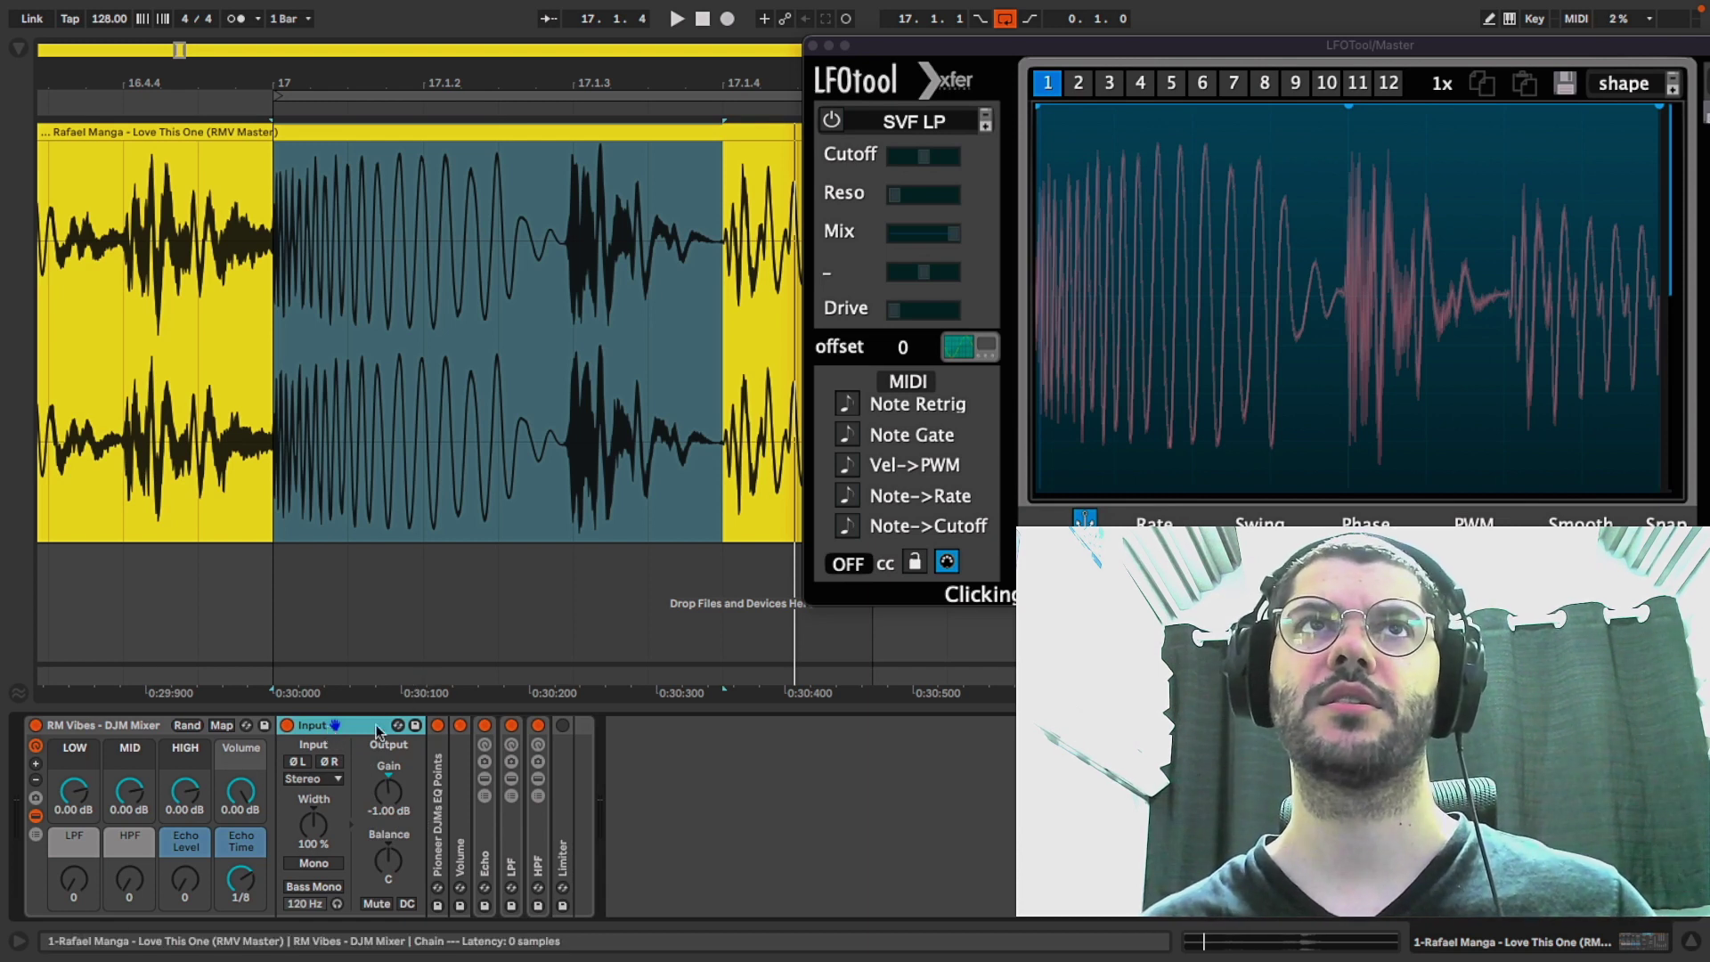
{"action": "key", "text": "space"}
{"action": "left_click", "coordinate": [286, 725]}
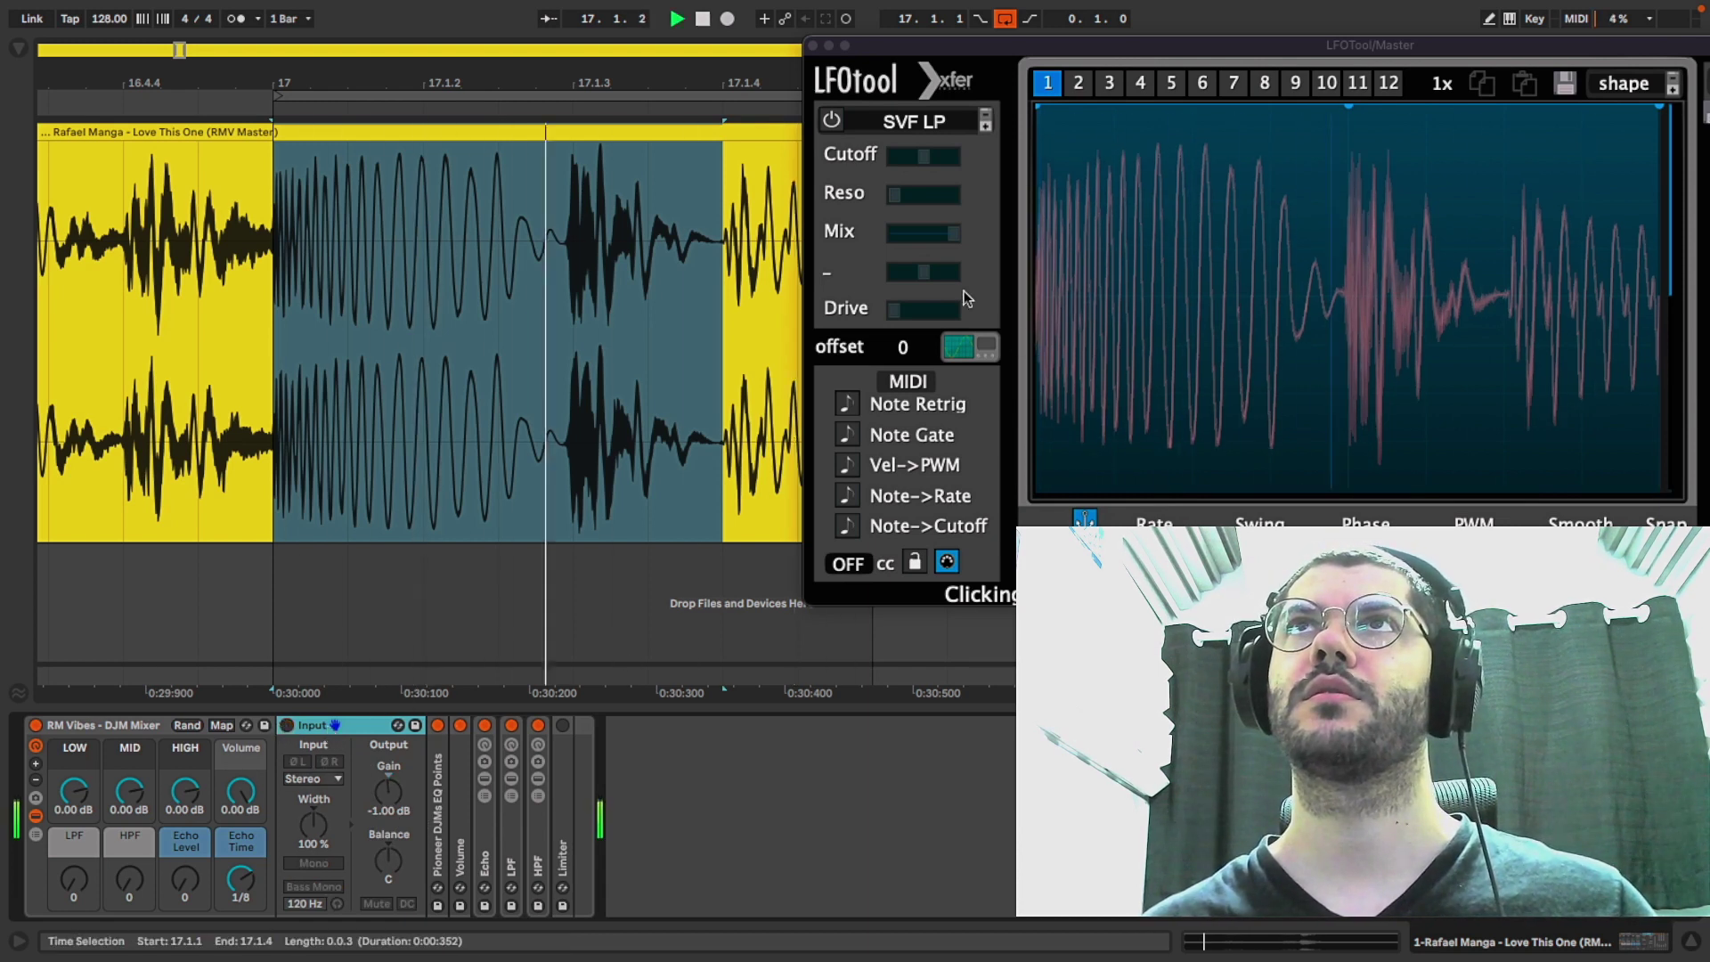
{"action": "left_click", "coordinate": [287, 726]}
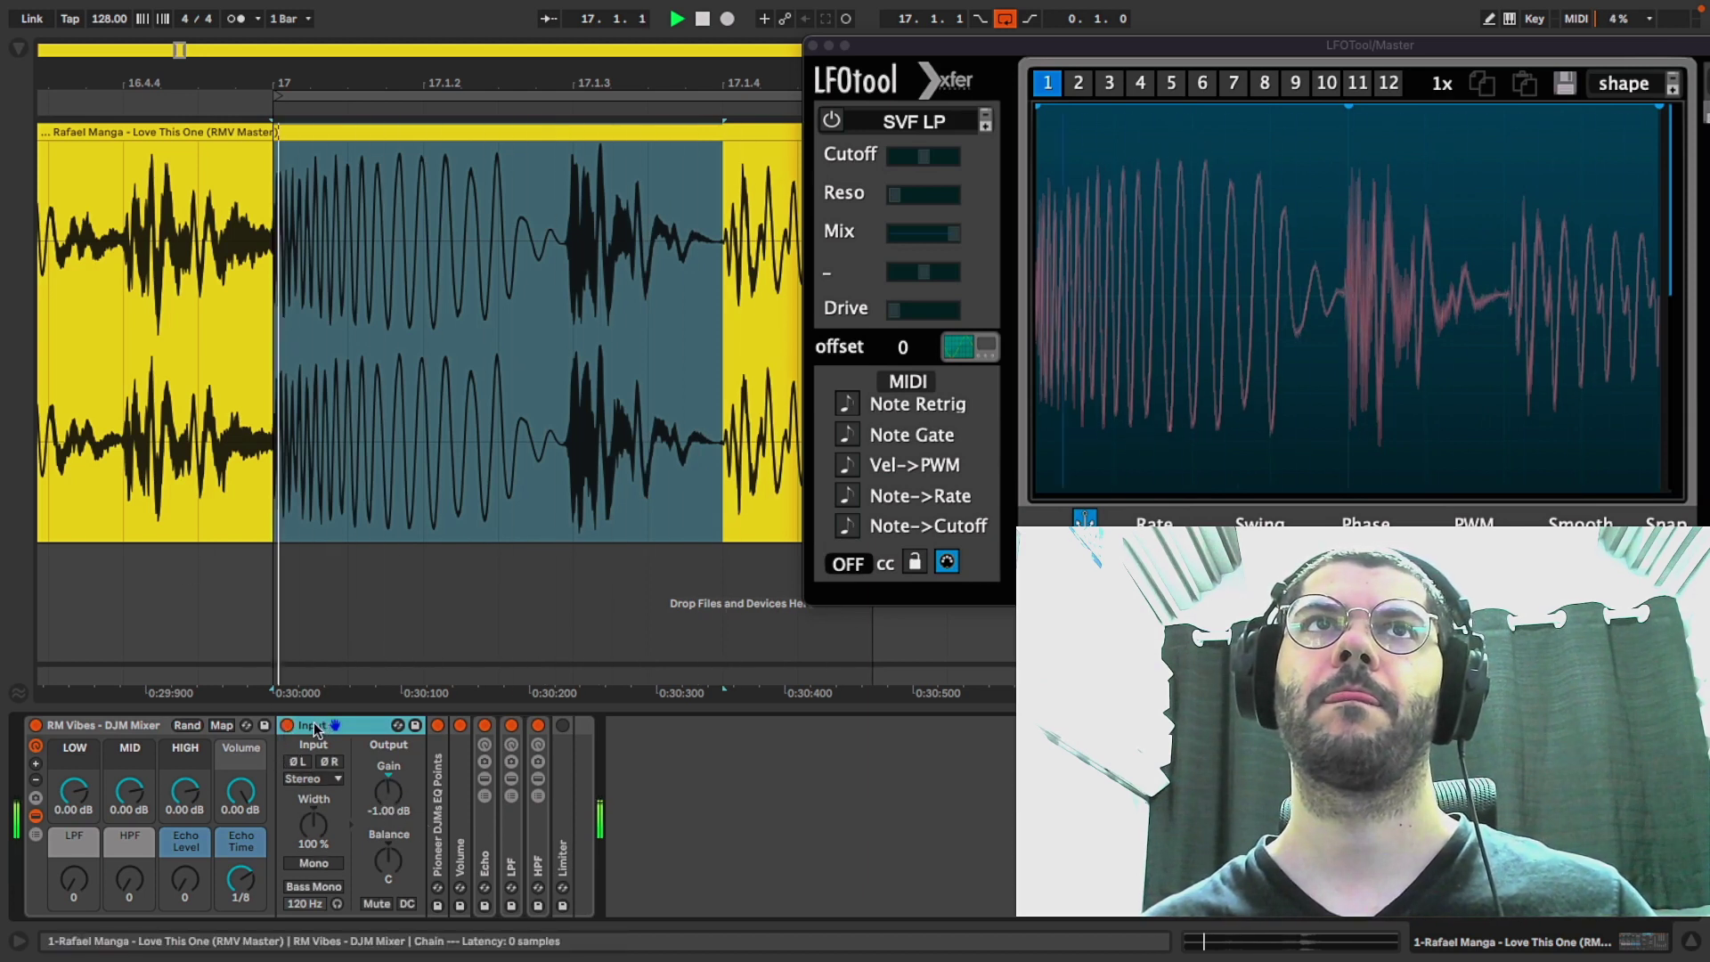
{"action": "double_click", "coordinate": [347, 724]}
{"action": "key", "text": "space"}
- Unfold the rack's Limiter with its -0.30 dB ceiling, switch it on, and fold it back
{"action": "double_click", "coordinate": [433, 771]}
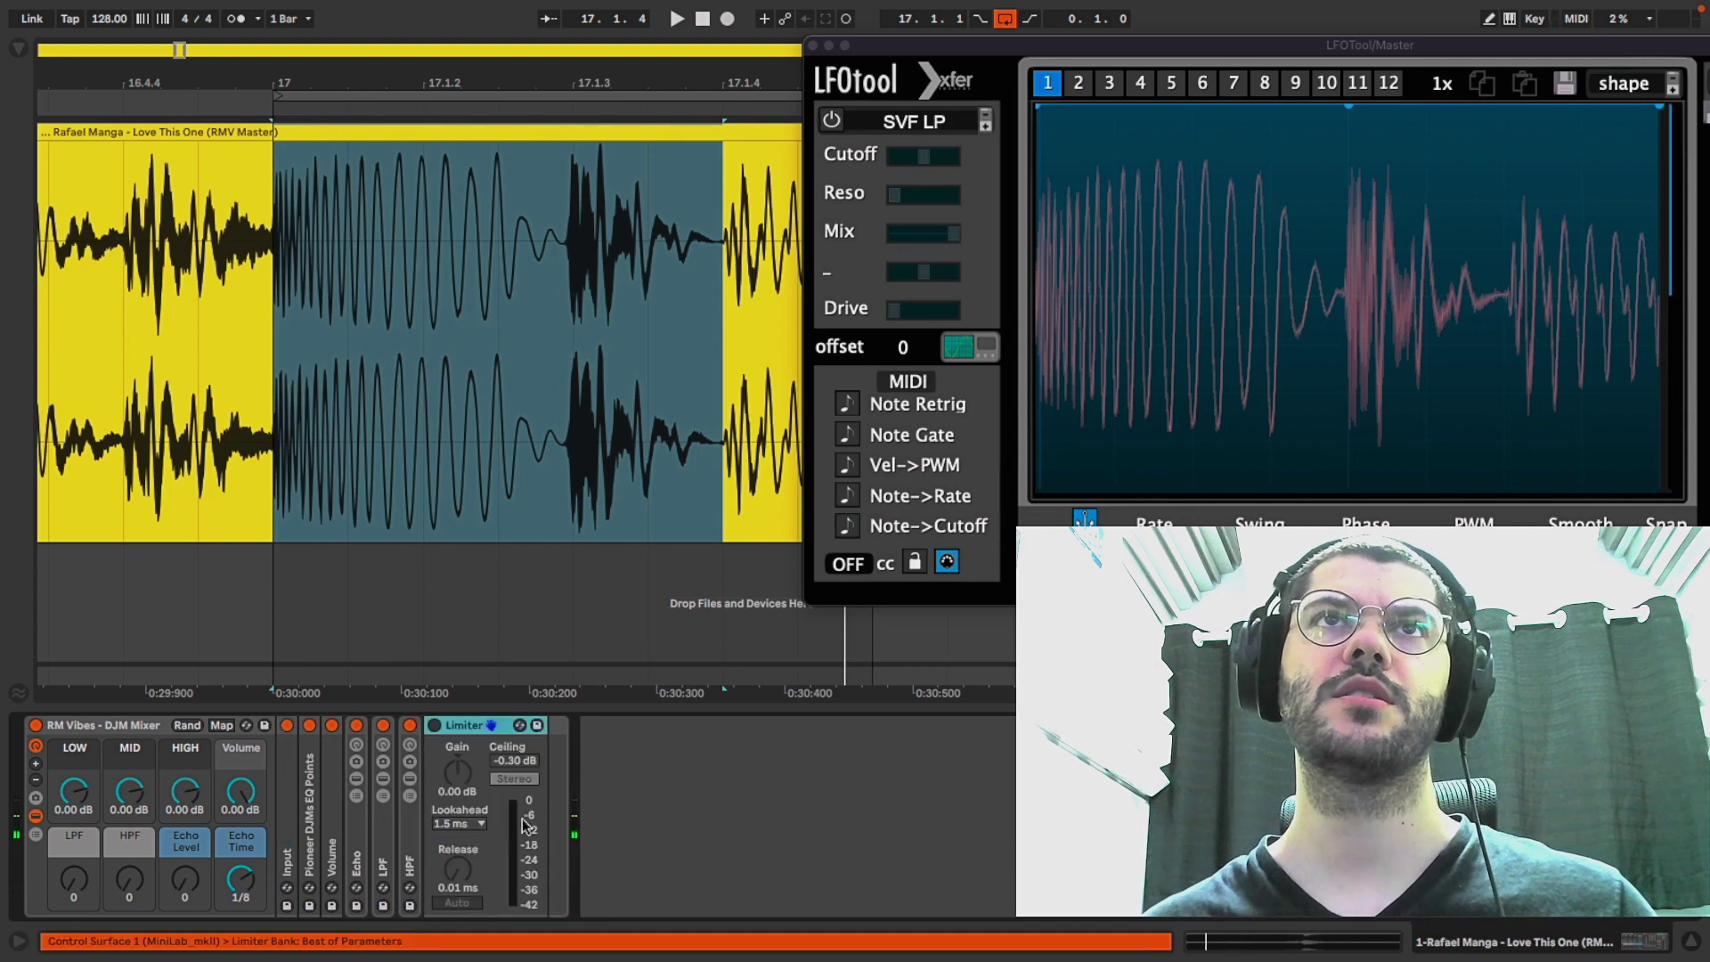
{"action": "left_click", "coordinate": [433, 725]}
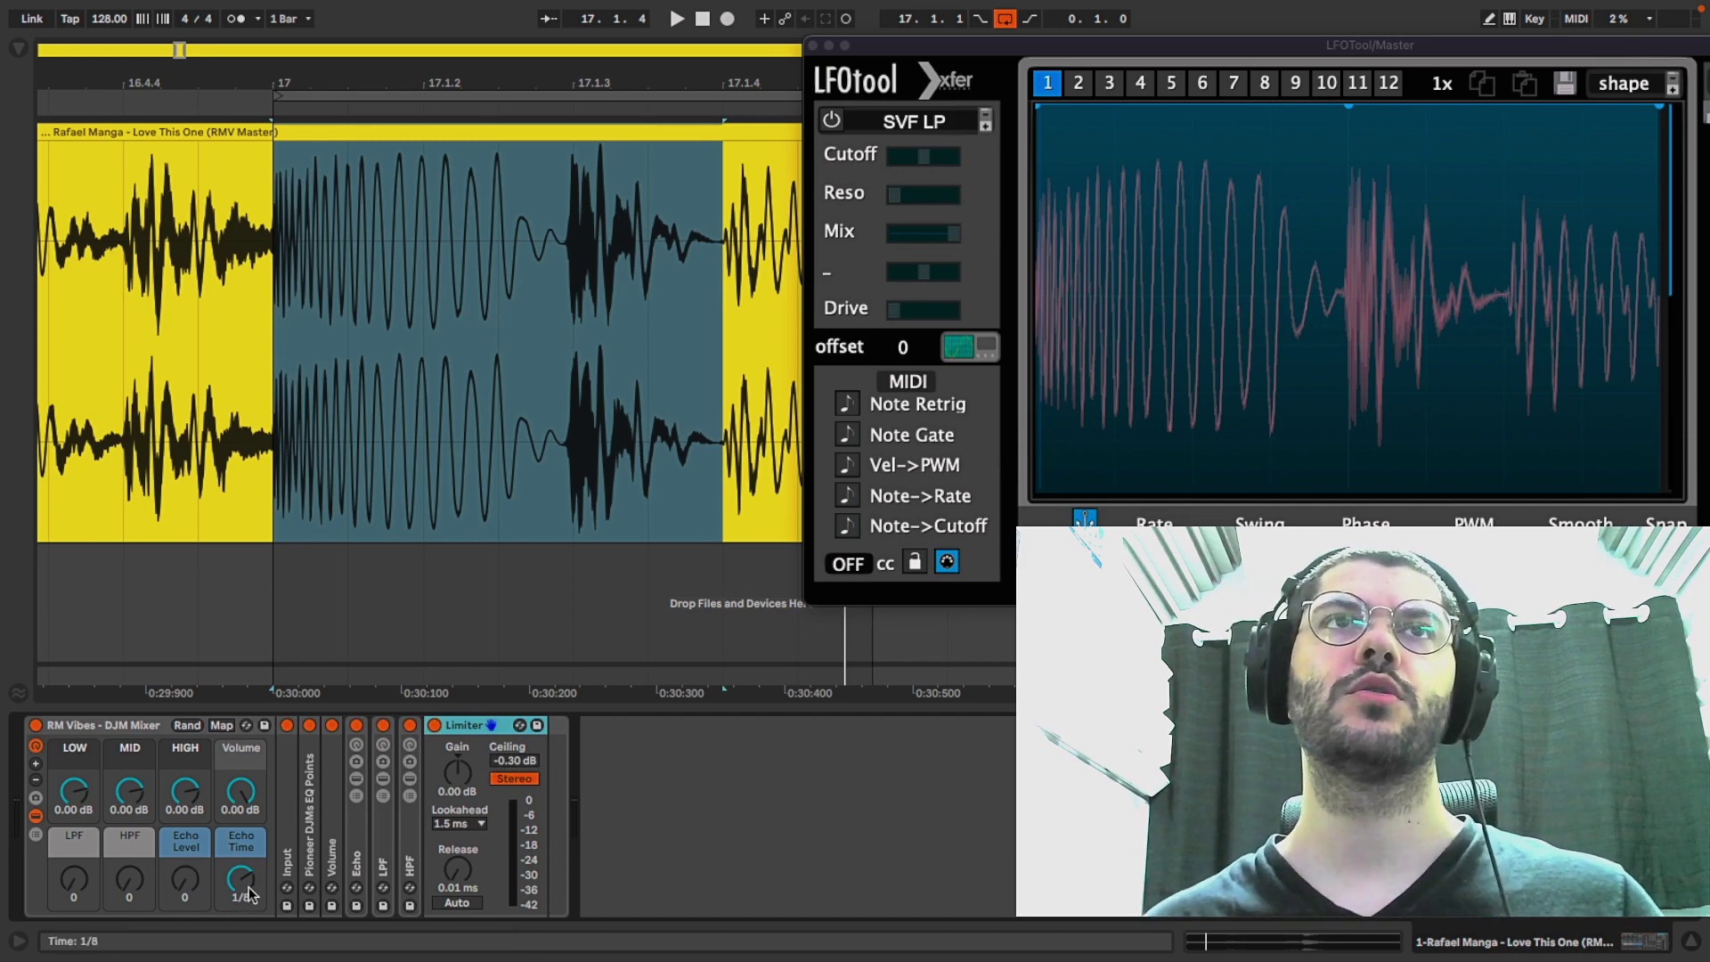
{"action": "double_click", "coordinate": [465, 725]}
{"action": "left_click", "coordinate": [123, 862]}
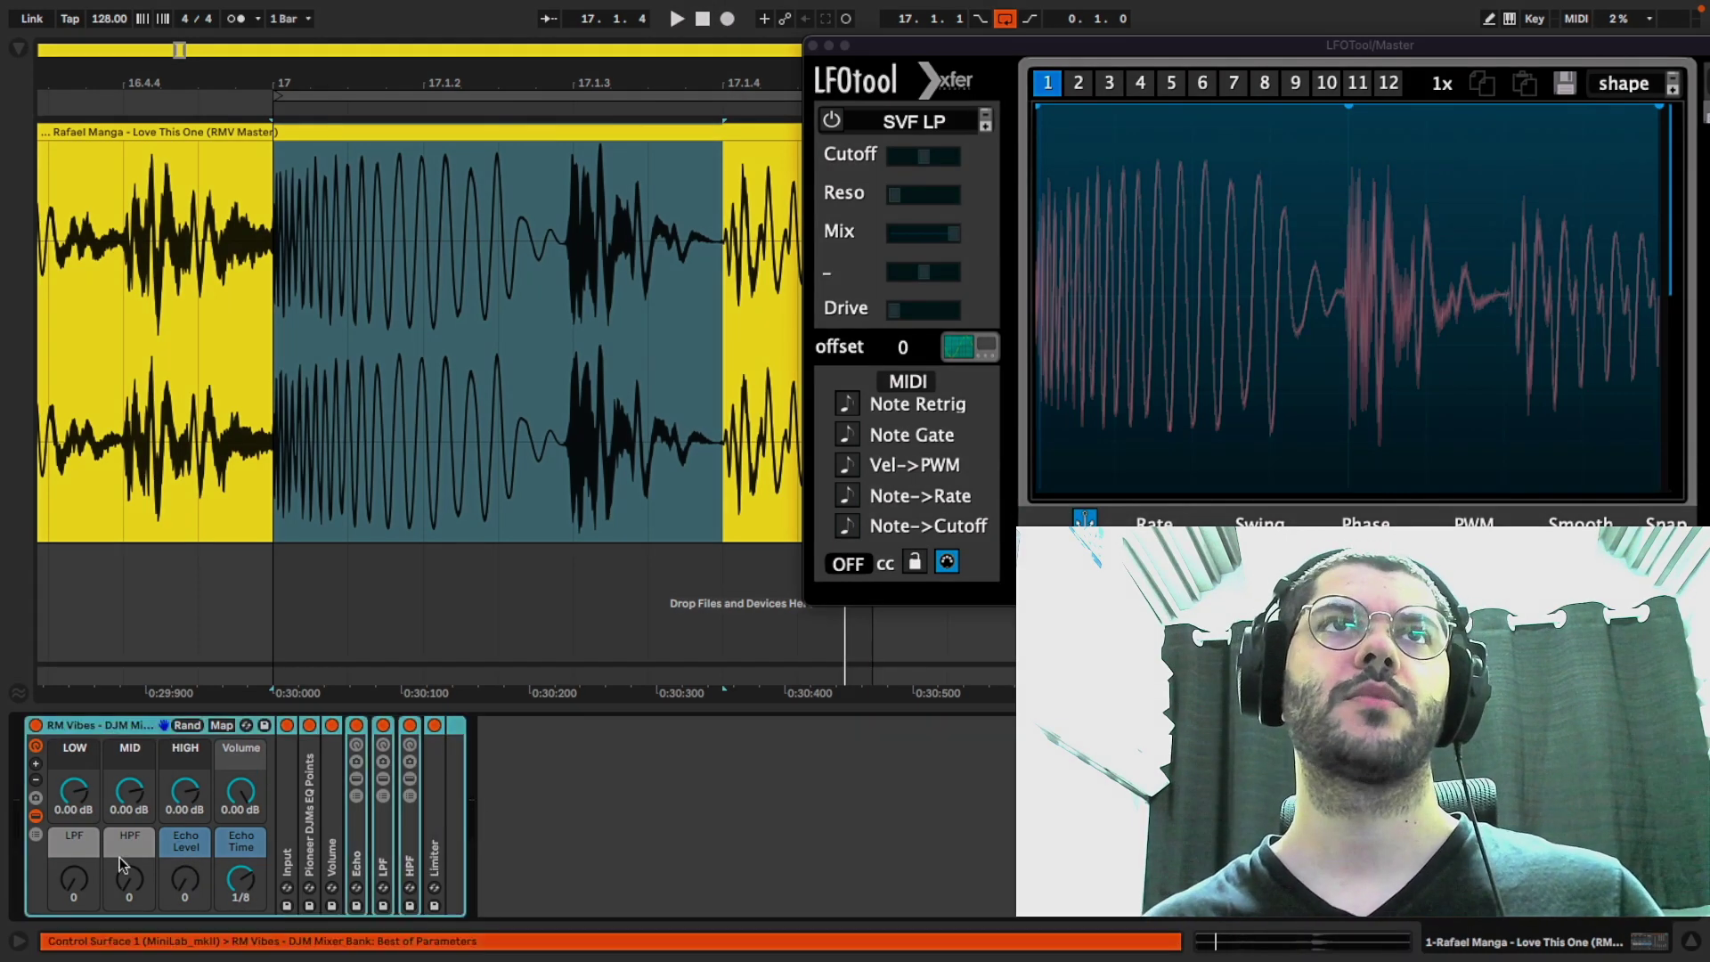
- Hide the rack's devices and try LOW at -12.5 dB, Volume near -8 dB, HPF 47, Echo Level 63
{"action": "left_click", "coordinate": [36, 836]}
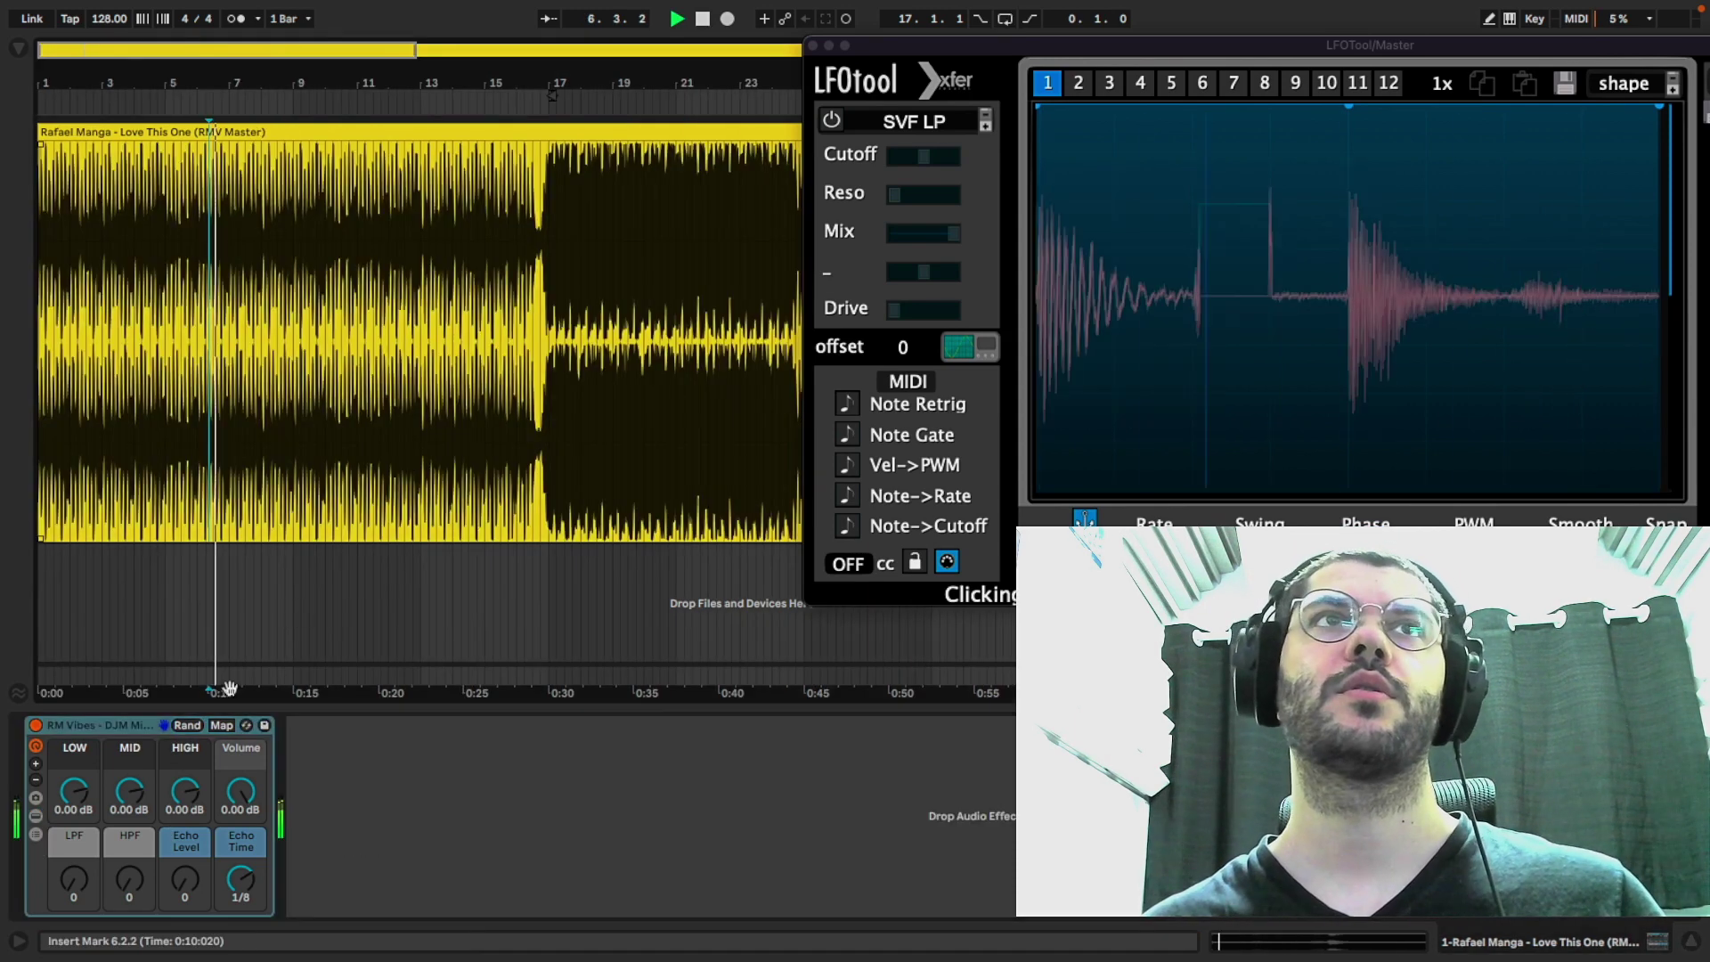
{"action": "left_click_drag", "start_coordinate": [142, 670], "coordinate": [159, 752]}
{"action": "key", "text": "Delete"}
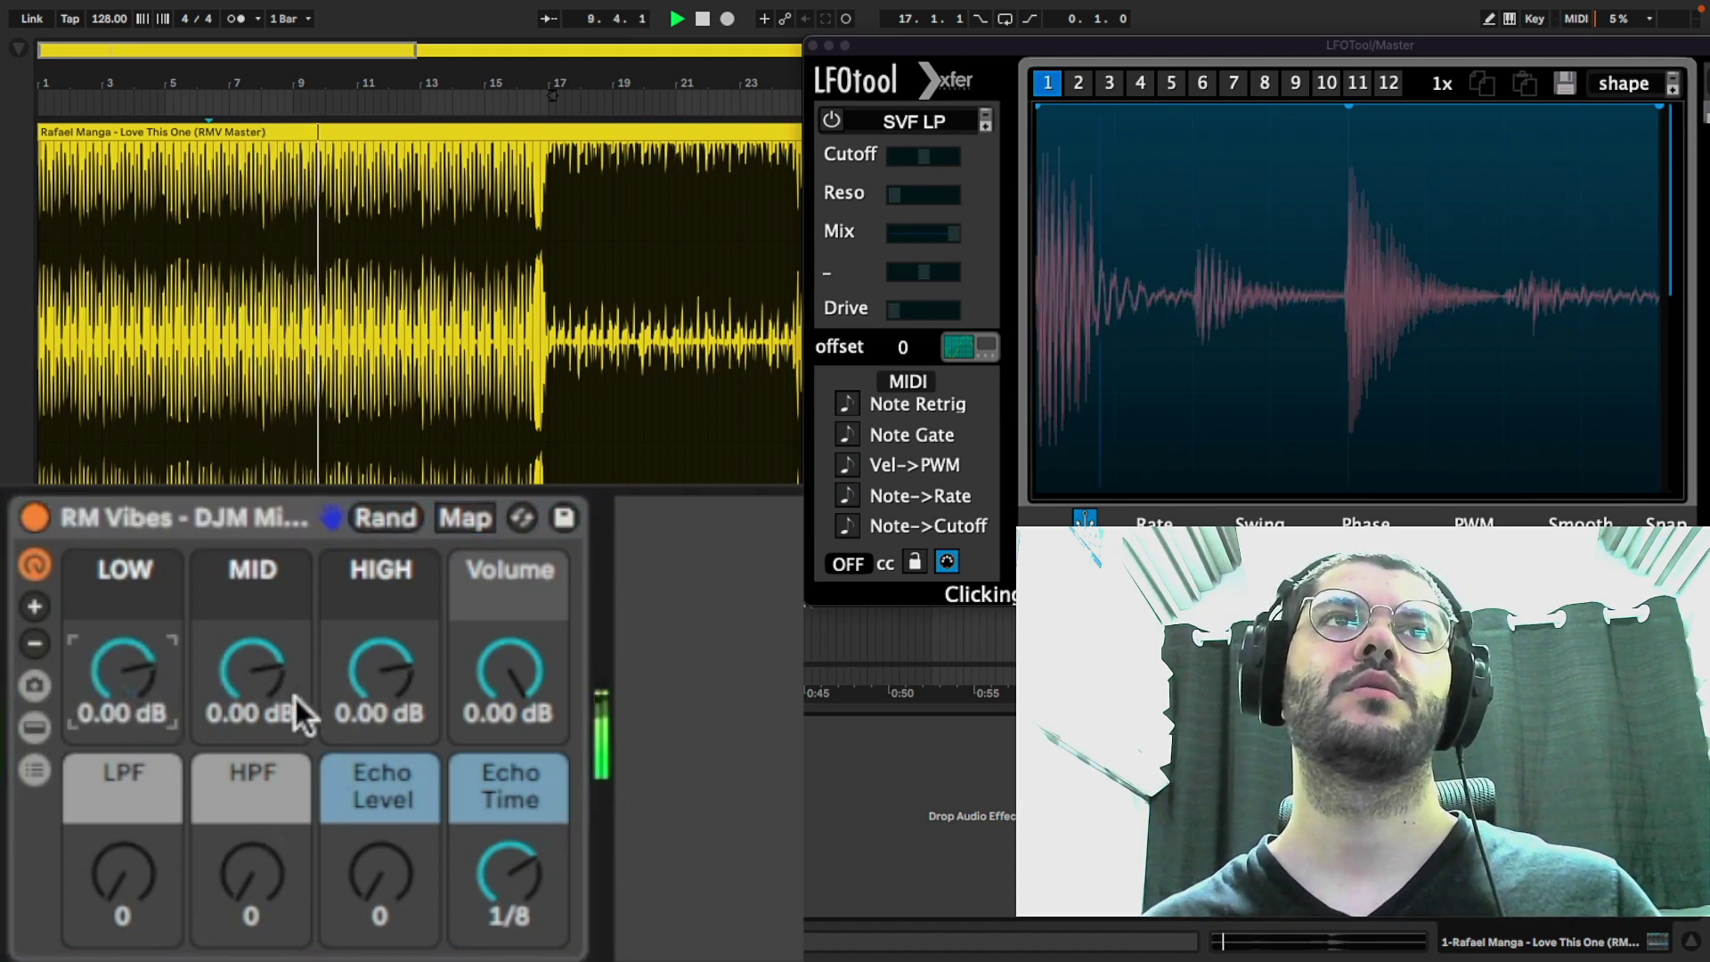
{"action": "left_click_drag", "start_coordinate": [135, 677], "coordinate": [119, 679]}
{"action": "key", "text": "Delete"}
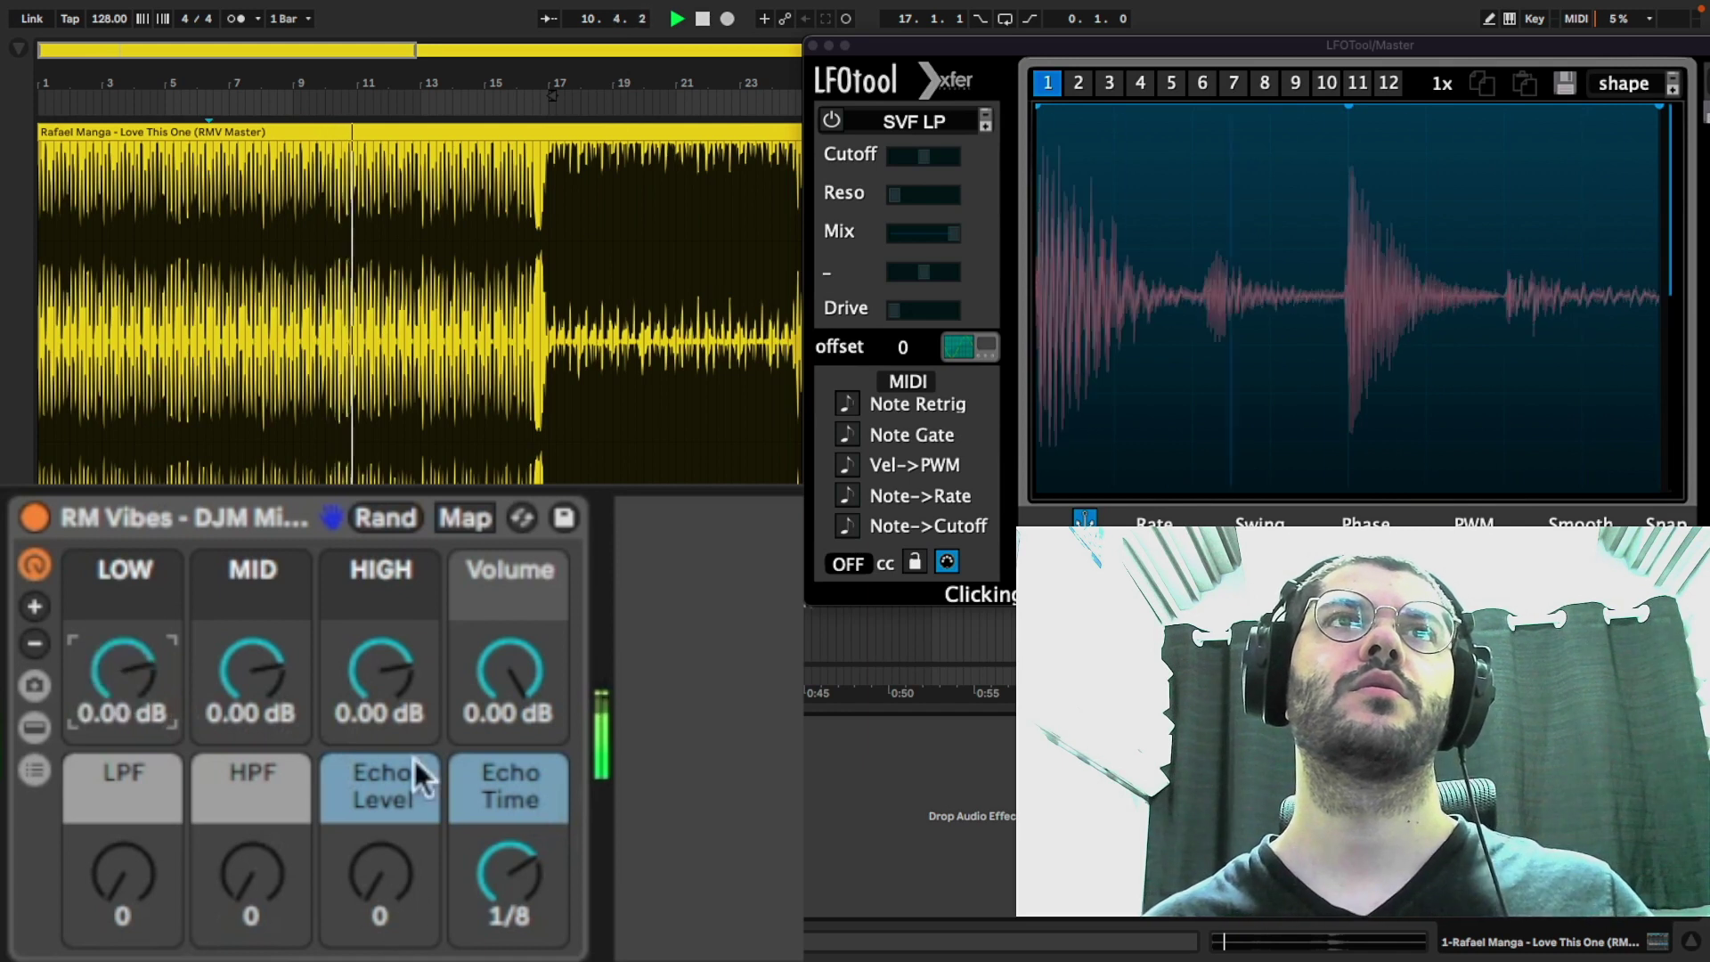
{"action": "left_click_drag", "start_coordinate": [452, 666], "coordinate": [541, 628]}
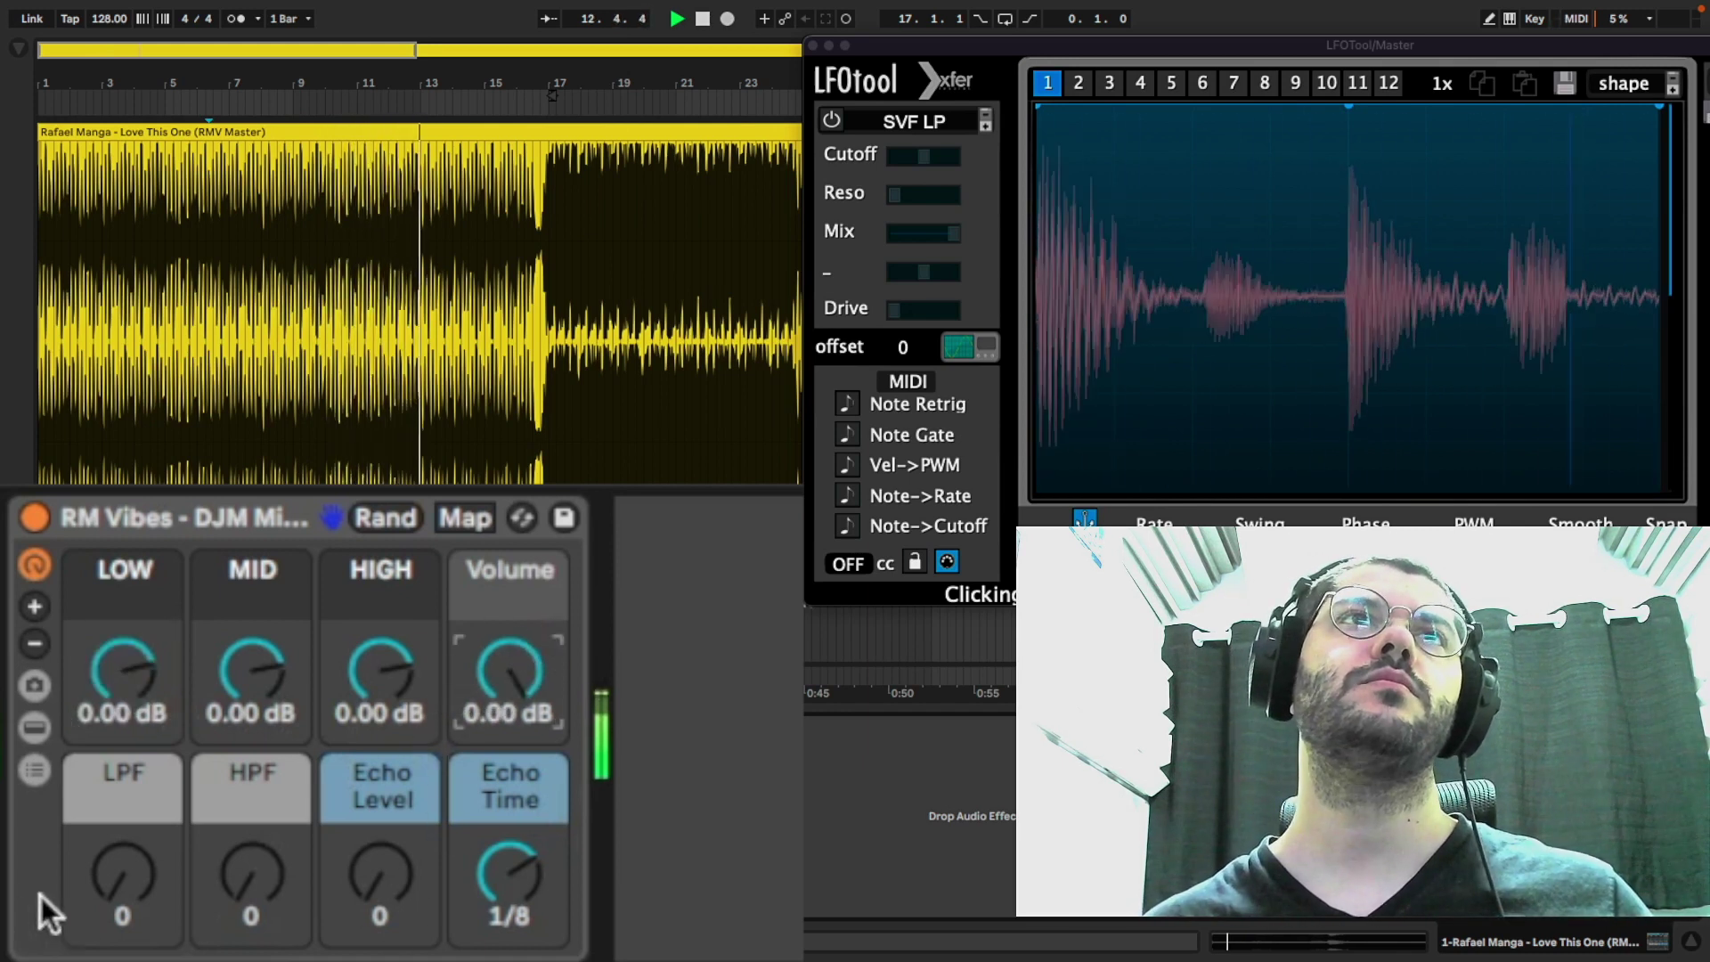
{"action": "mouse_move", "coordinate": [210, 880]}
{"action": "left_mouse_down"}
{"action": "mouse_move", "coordinate": [210, 793]}
{"action": "mouse_move", "coordinate": [210, 882]}
{"action": "left_mouse_up"}
{"action": "mouse_move", "coordinate": [408, 884]}
{"action": "left_mouse_down"}
{"action": "mouse_move", "coordinate": [408, 828]}
{"action": "mouse_move", "coordinate": [408, 873]}
{"action": "left_mouse_up"}
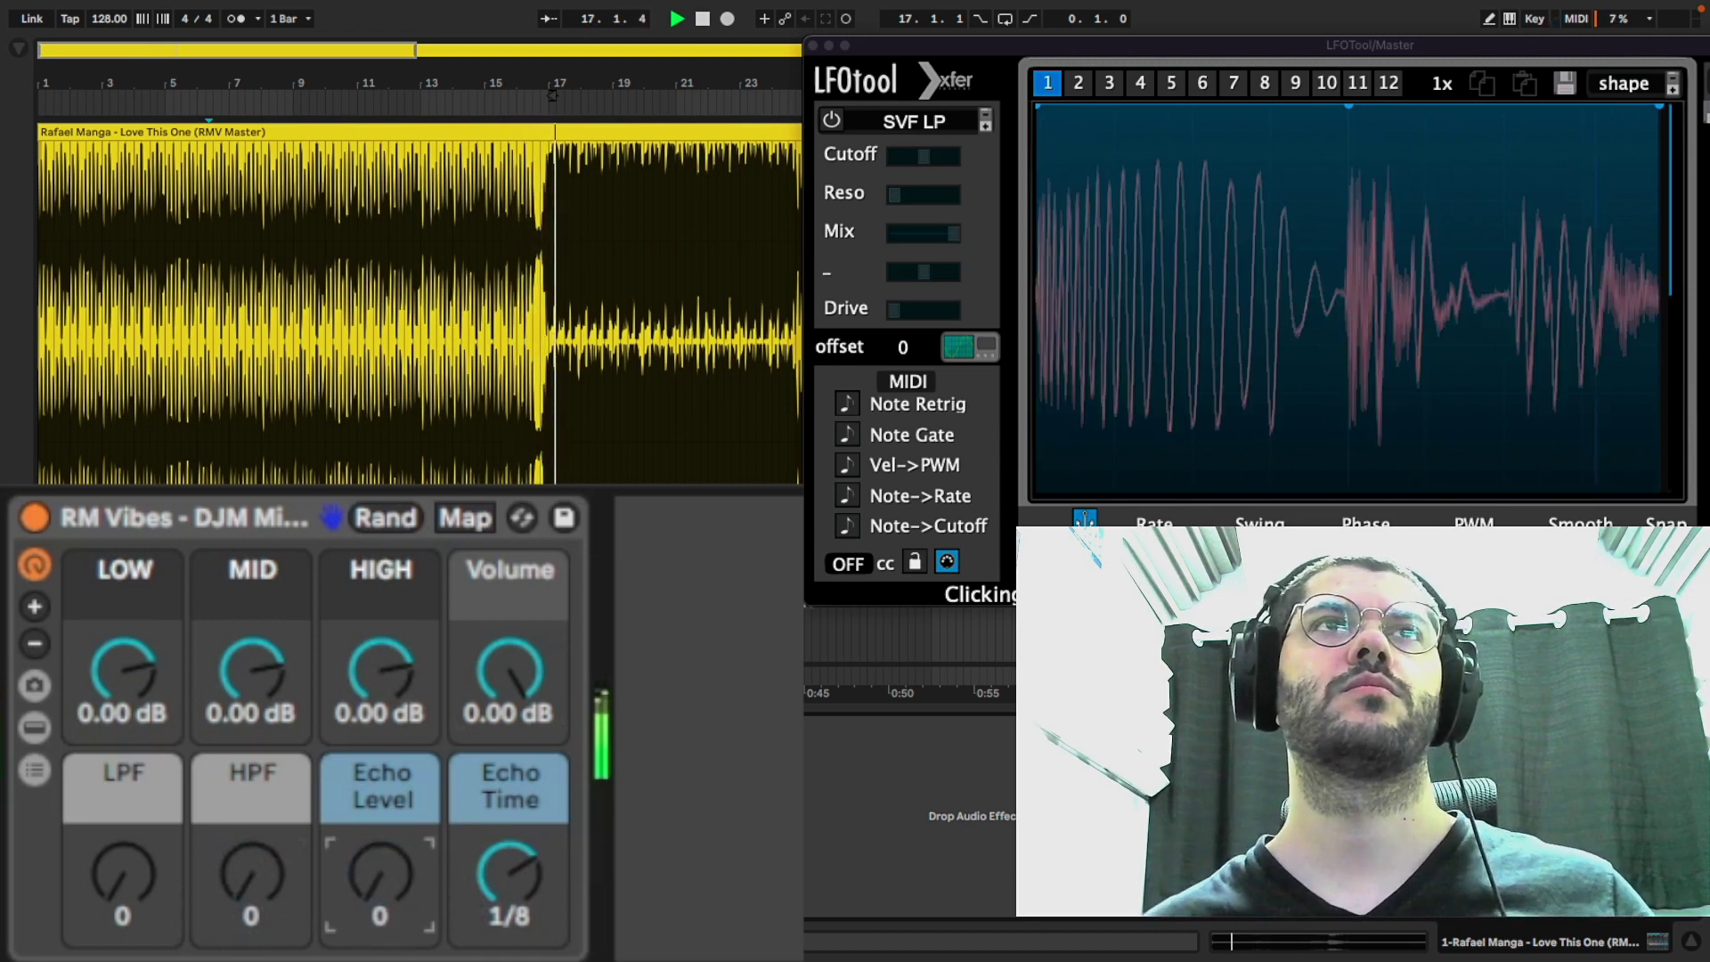
- Cut LOW, MID and HIGH to about -11.9, -11.5 and -9.65 dB, resetting each to 0
{"action": "left_click", "coordinate": [153, 654]}
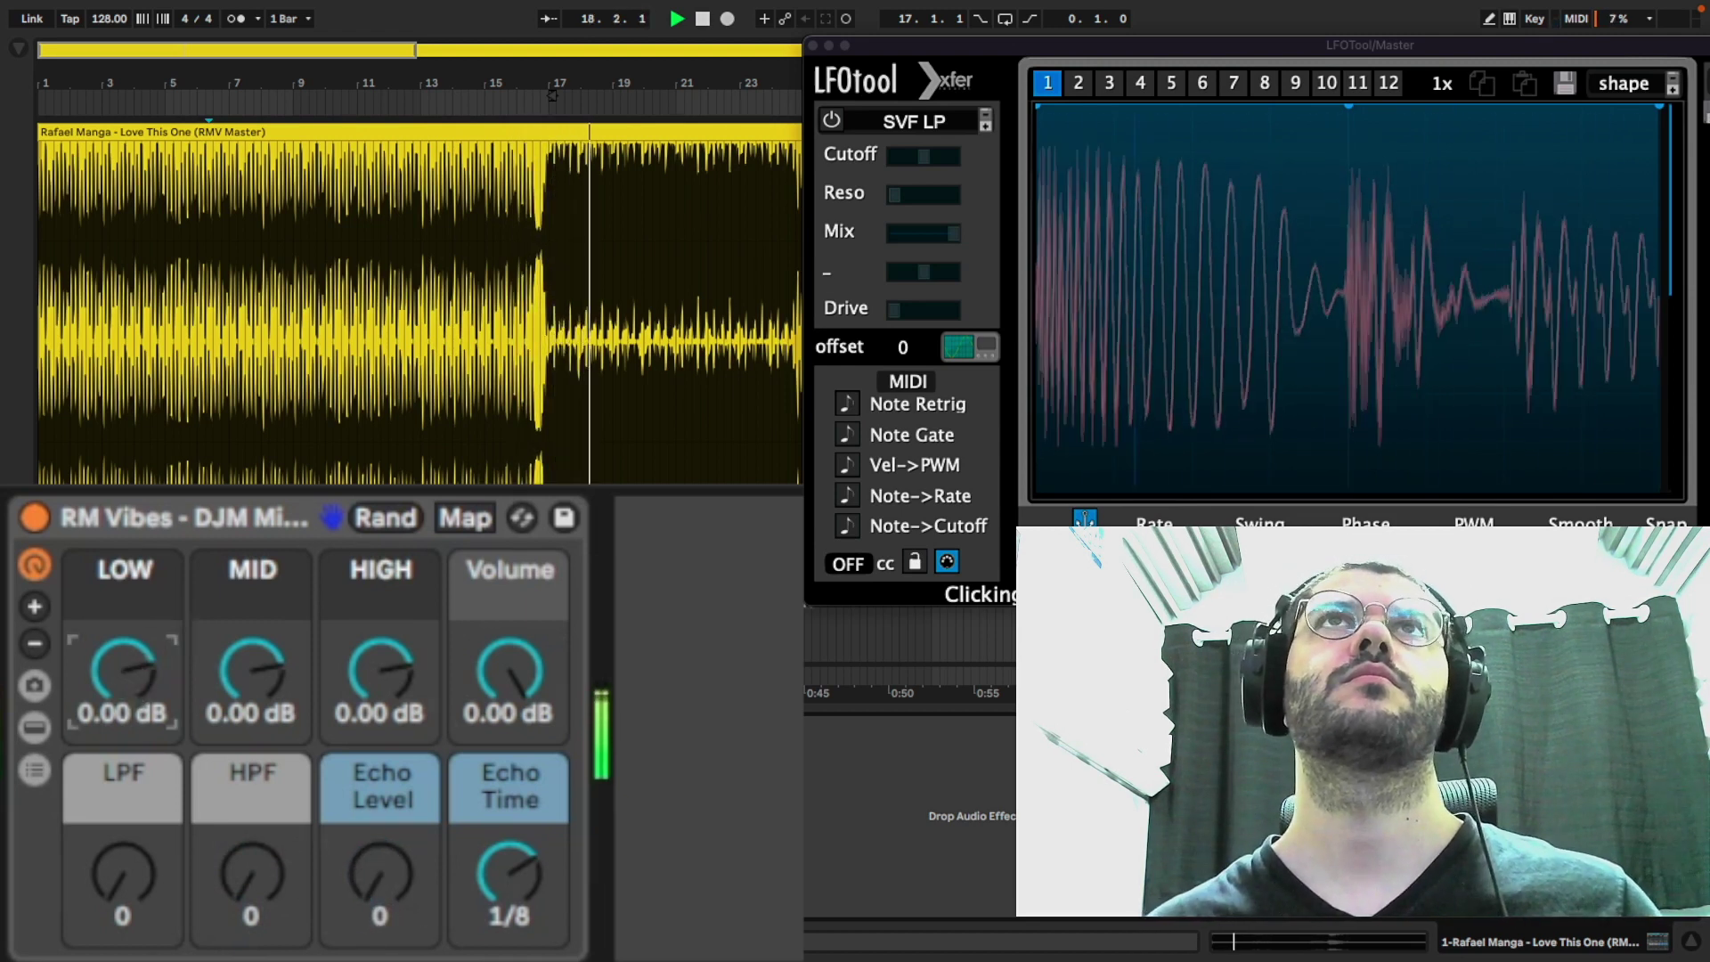
{"action": "mouse_move", "coordinate": [133, 684]}
{"action": "left_mouse_down"}
{"action": "mouse_move", "coordinate": [134, 712]}
{"action": "mouse_move", "coordinate": [134, 686]}
{"action": "left_mouse_up"}
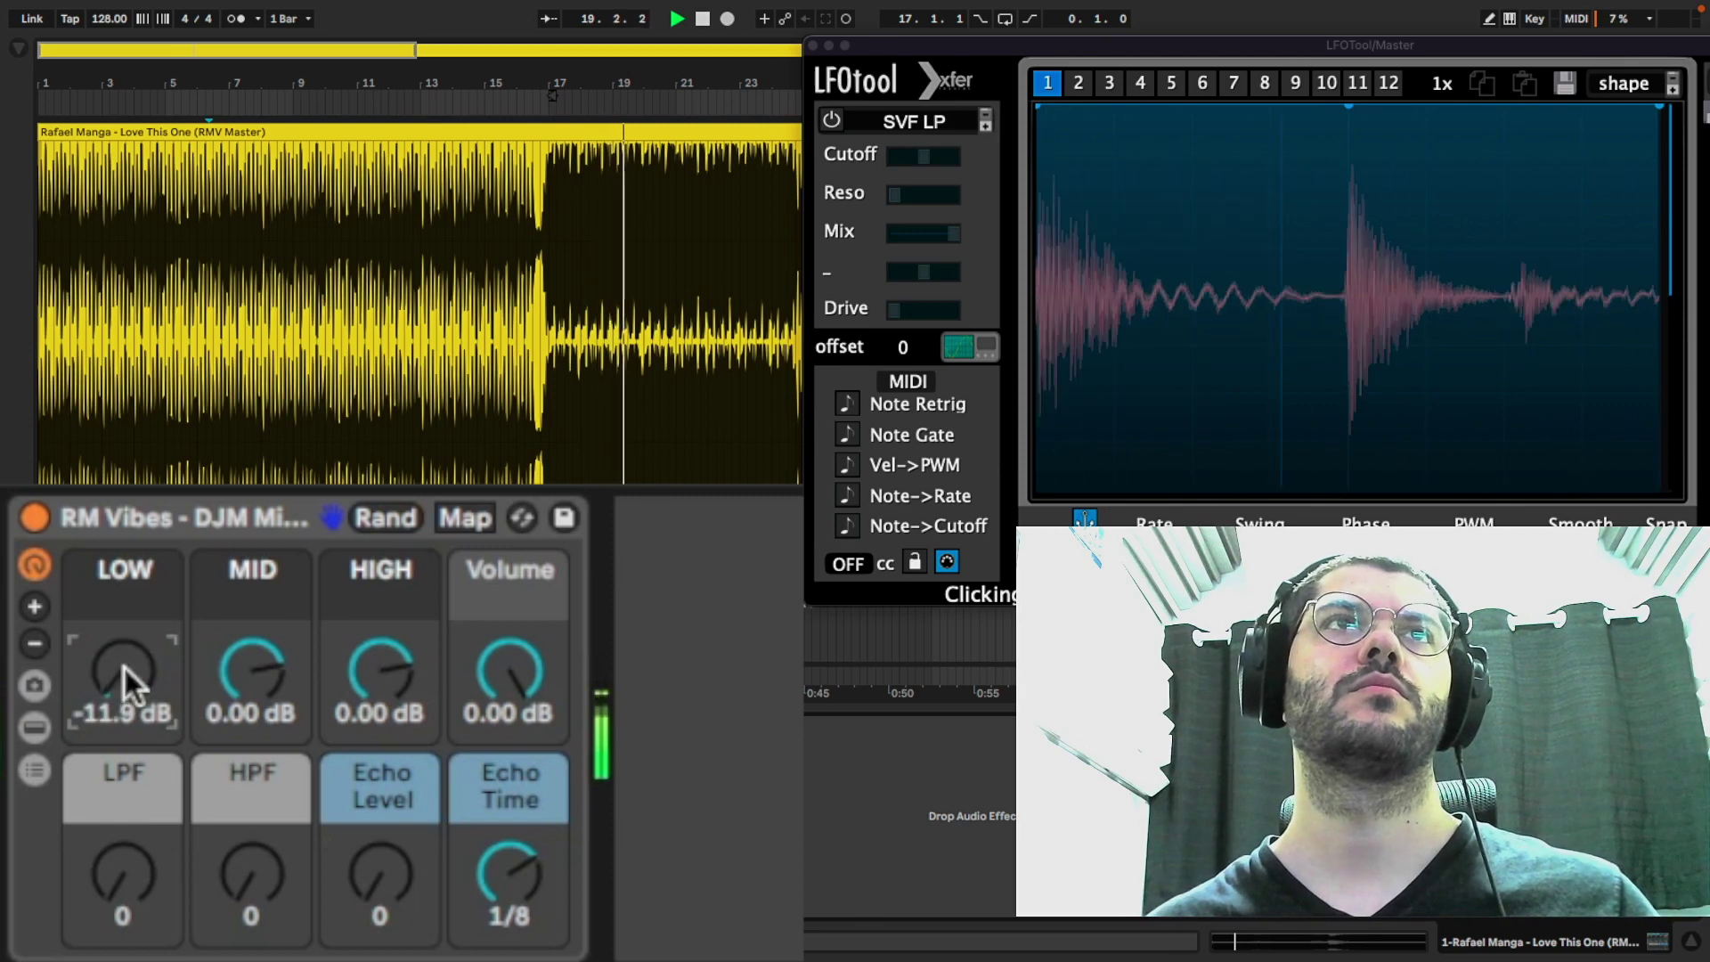
{"action": "key", "text": "Delete"}
{"action": "key", "text": "minus"}
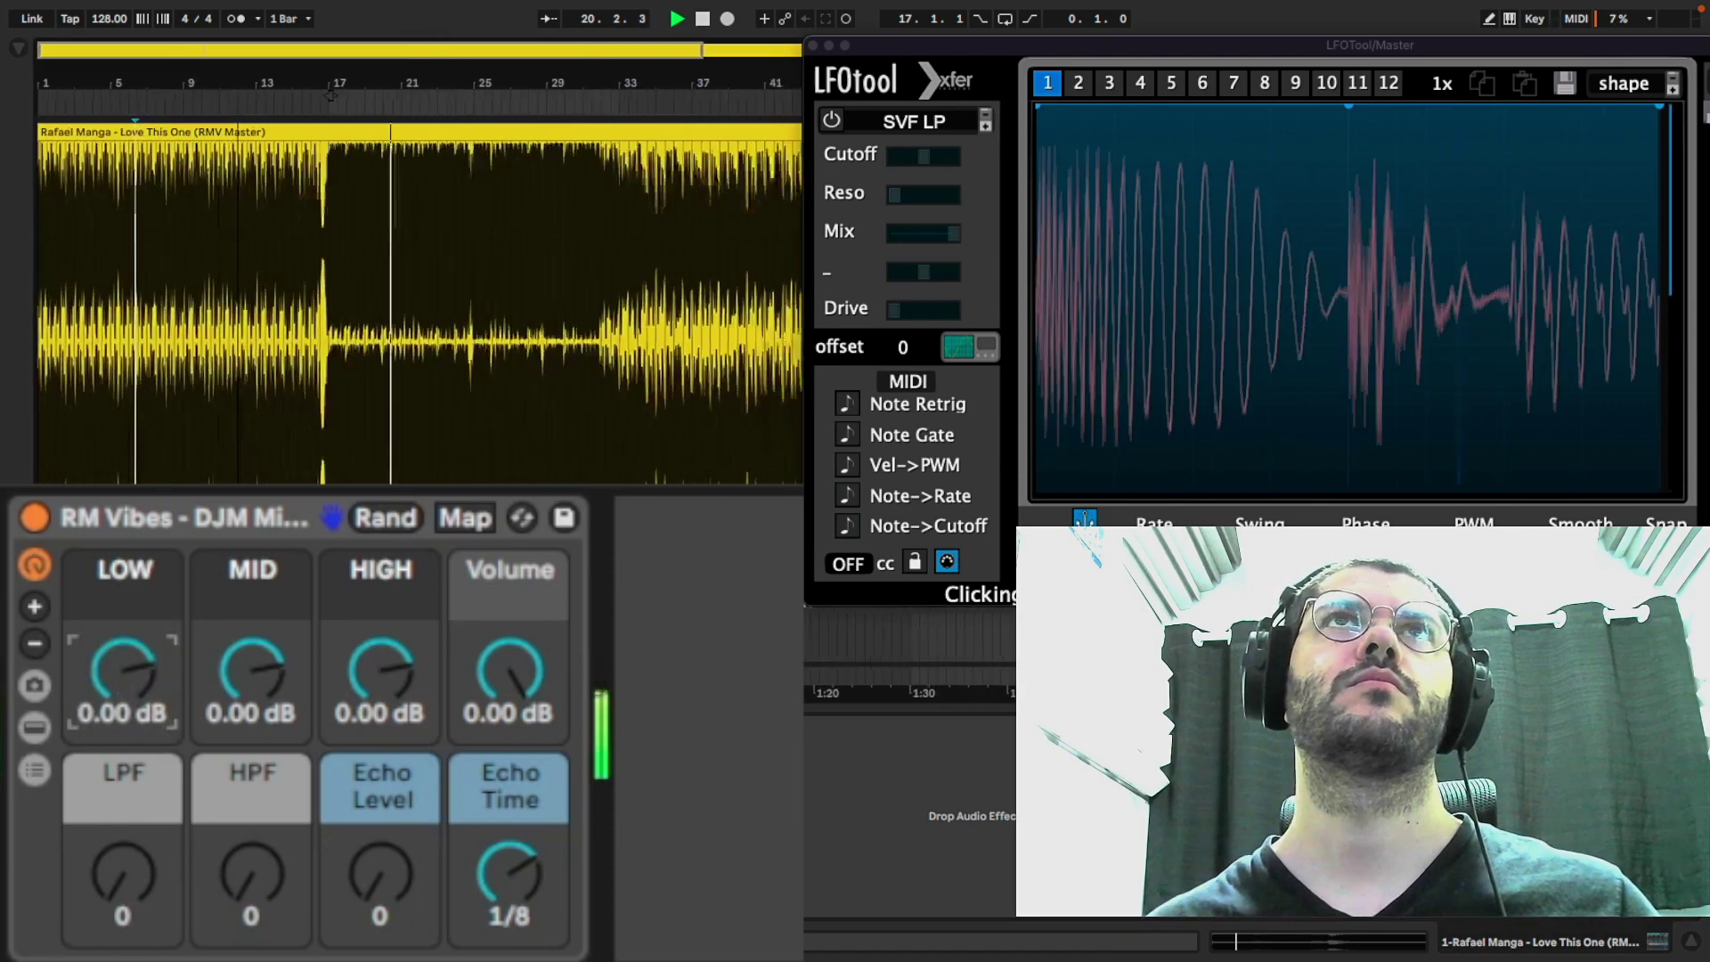
{"action": "left_click_drag", "start_coordinate": [283, 691], "coordinate": [260, 663]}
{"action": "key", "text": "Delete"}
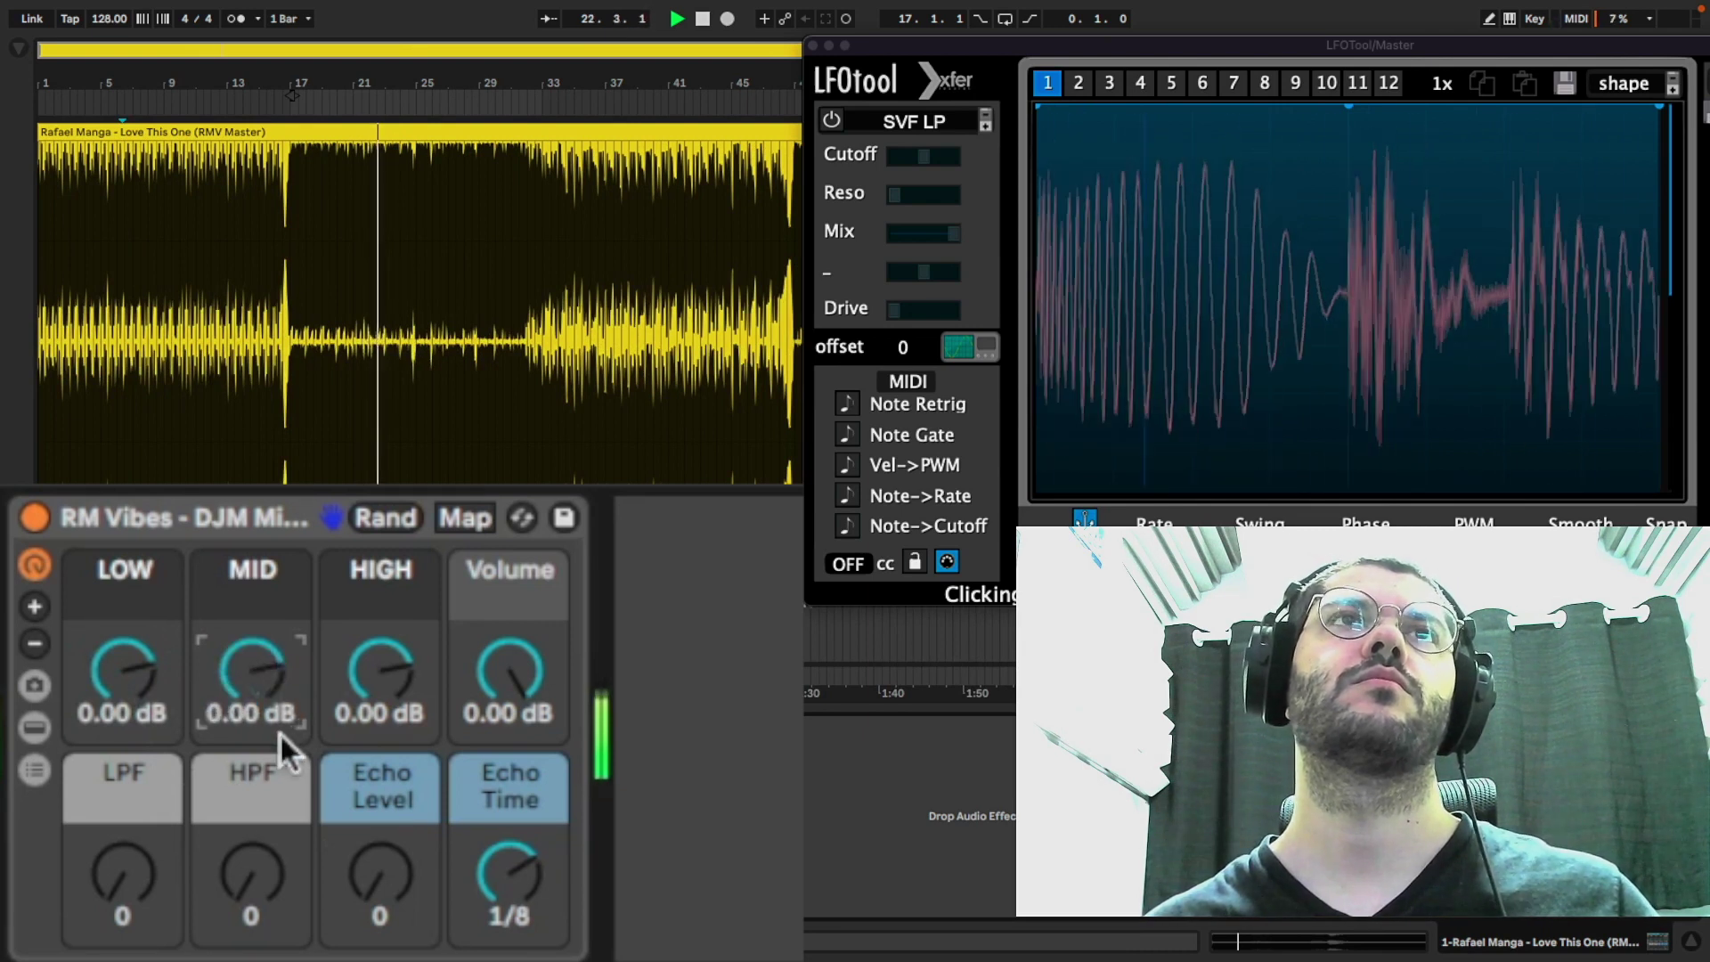
{"action": "mouse_move", "coordinate": [381, 672]}
{"action": "left_mouse_down"}
{"action": "mouse_move", "coordinate": [381, 694]}
{"action": "mouse_move", "coordinate": [377, 656]}
{"action": "left_mouse_up"}
{"action": "key", "text": "Delete"}
- Sweep LPF and HPF (up to 93), then test Echo Level with Echo Time from 1/32 to 1/8, and stop
{"action": "mouse_move", "coordinate": [124, 875]}
{"action": "left_mouse_down"}
{"action": "mouse_move", "coordinate": [125, 831]}
{"action": "mouse_move", "coordinate": [124, 898]}
{"action": "left_mouse_up"}
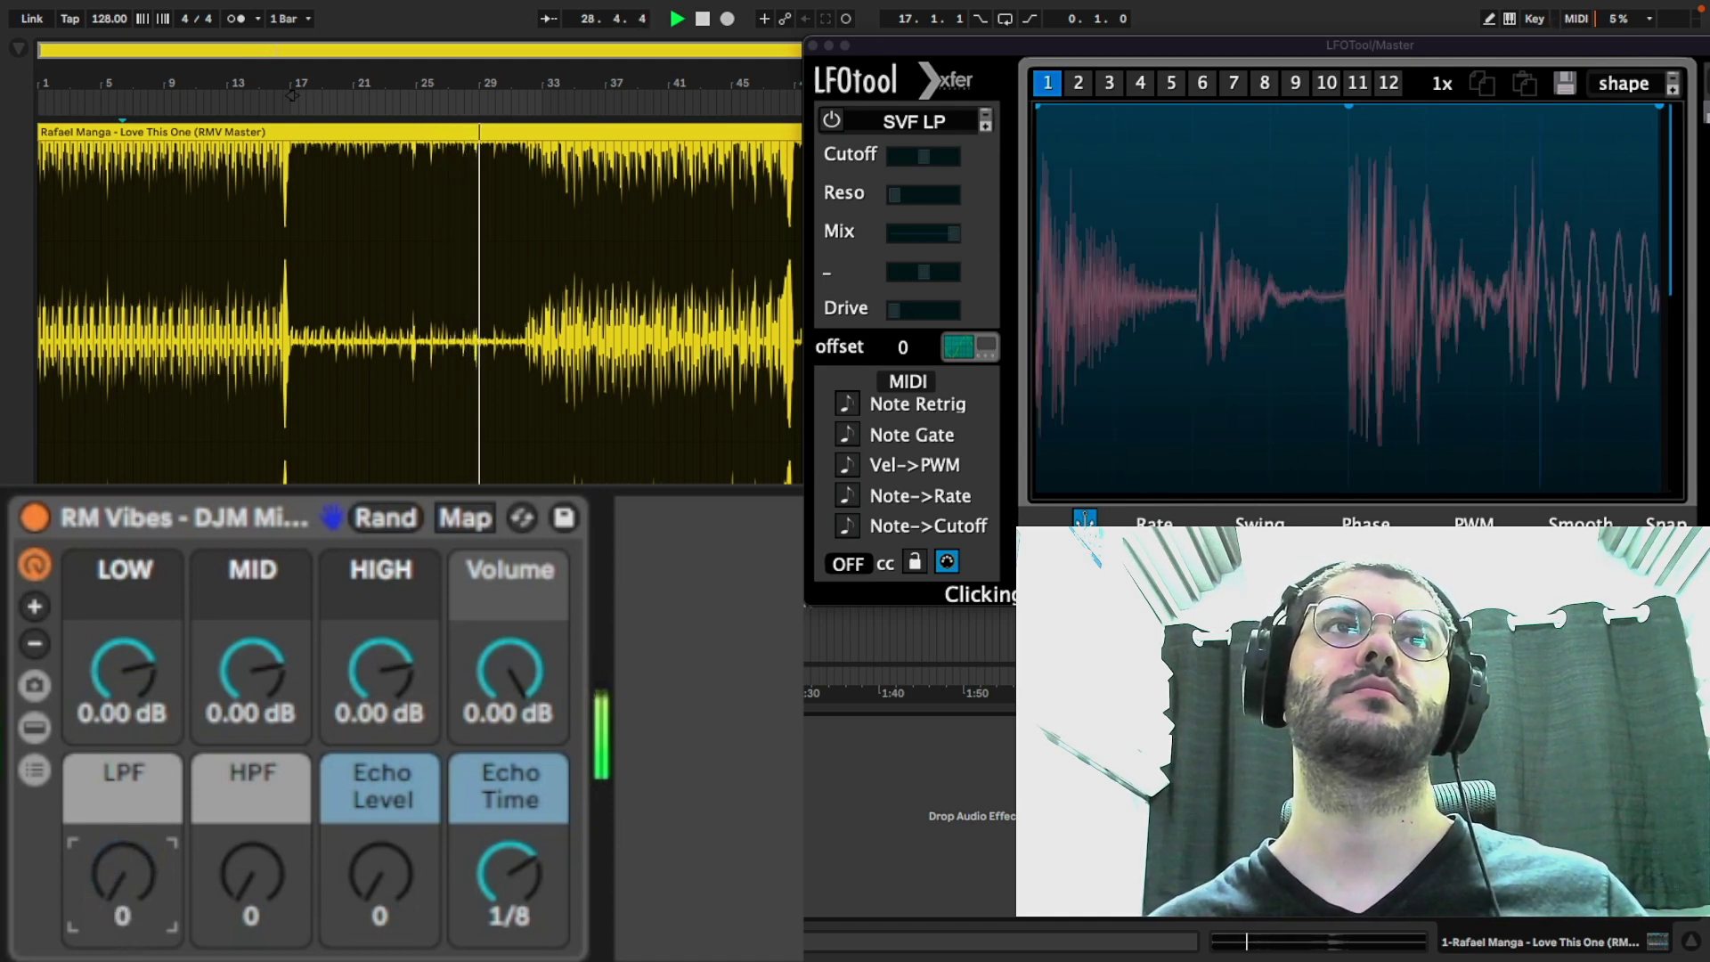
{"action": "mouse_move", "coordinate": [232, 874]}
{"action": "left_mouse_down"}
{"action": "mouse_move", "coordinate": [232, 833]}
{"action": "mouse_move", "coordinate": [252, 901]}
{"action": "mouse_move", "coordinate": [252, 837]}
{"action": "mouse_move", "coordinate": [252, 881]}
{"action": "left_mouse_up"}
{"action": "left_click_drag", "start_coordinate": [356, 870], "coordinate": [383, 838]}
{"action": "left_click", "coordinate": [481, 873]}
{"action": "left_click_drag", "start_coordinate": [510, 882], "coordinate": [510, 862]}
{"action": "left_click_drag", "start_coordinate": [387, 890], "coordinate": [387, 924]}
{"action": "key", "text": "space"}
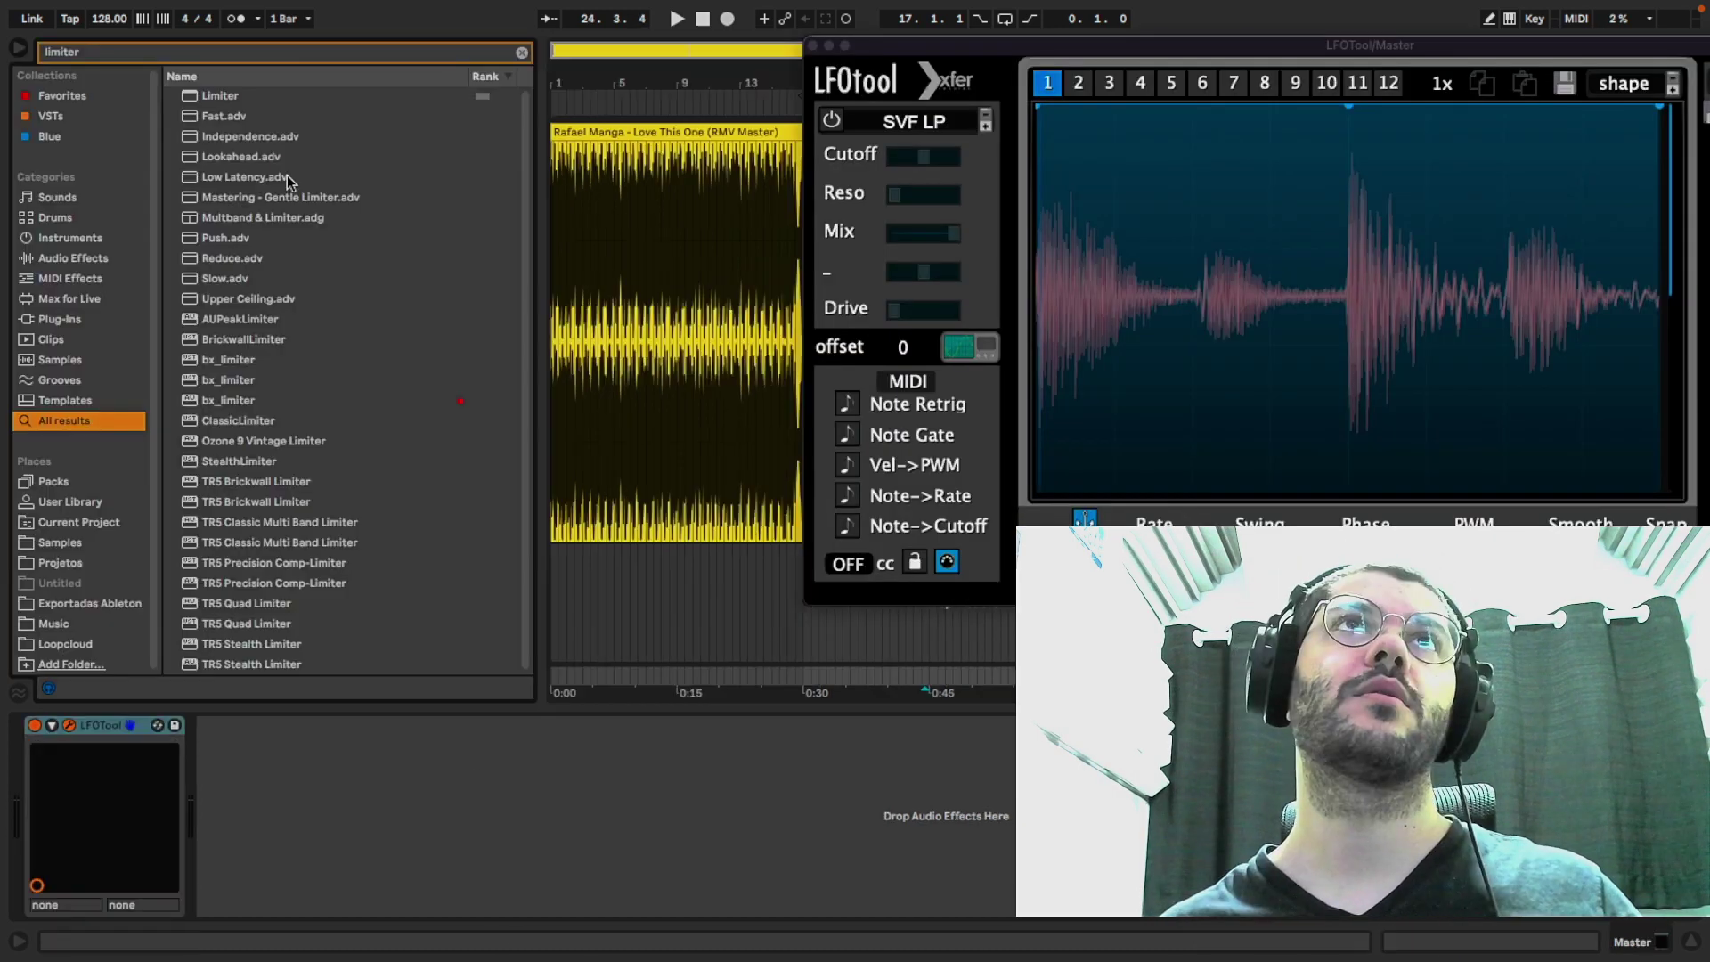
- Add a Limiter to the Master chain after LFOTool and show the track's devices again
{"action": "left_click_drag", "start_coordinate": [222, 104], "coordinate": [272, 813]}
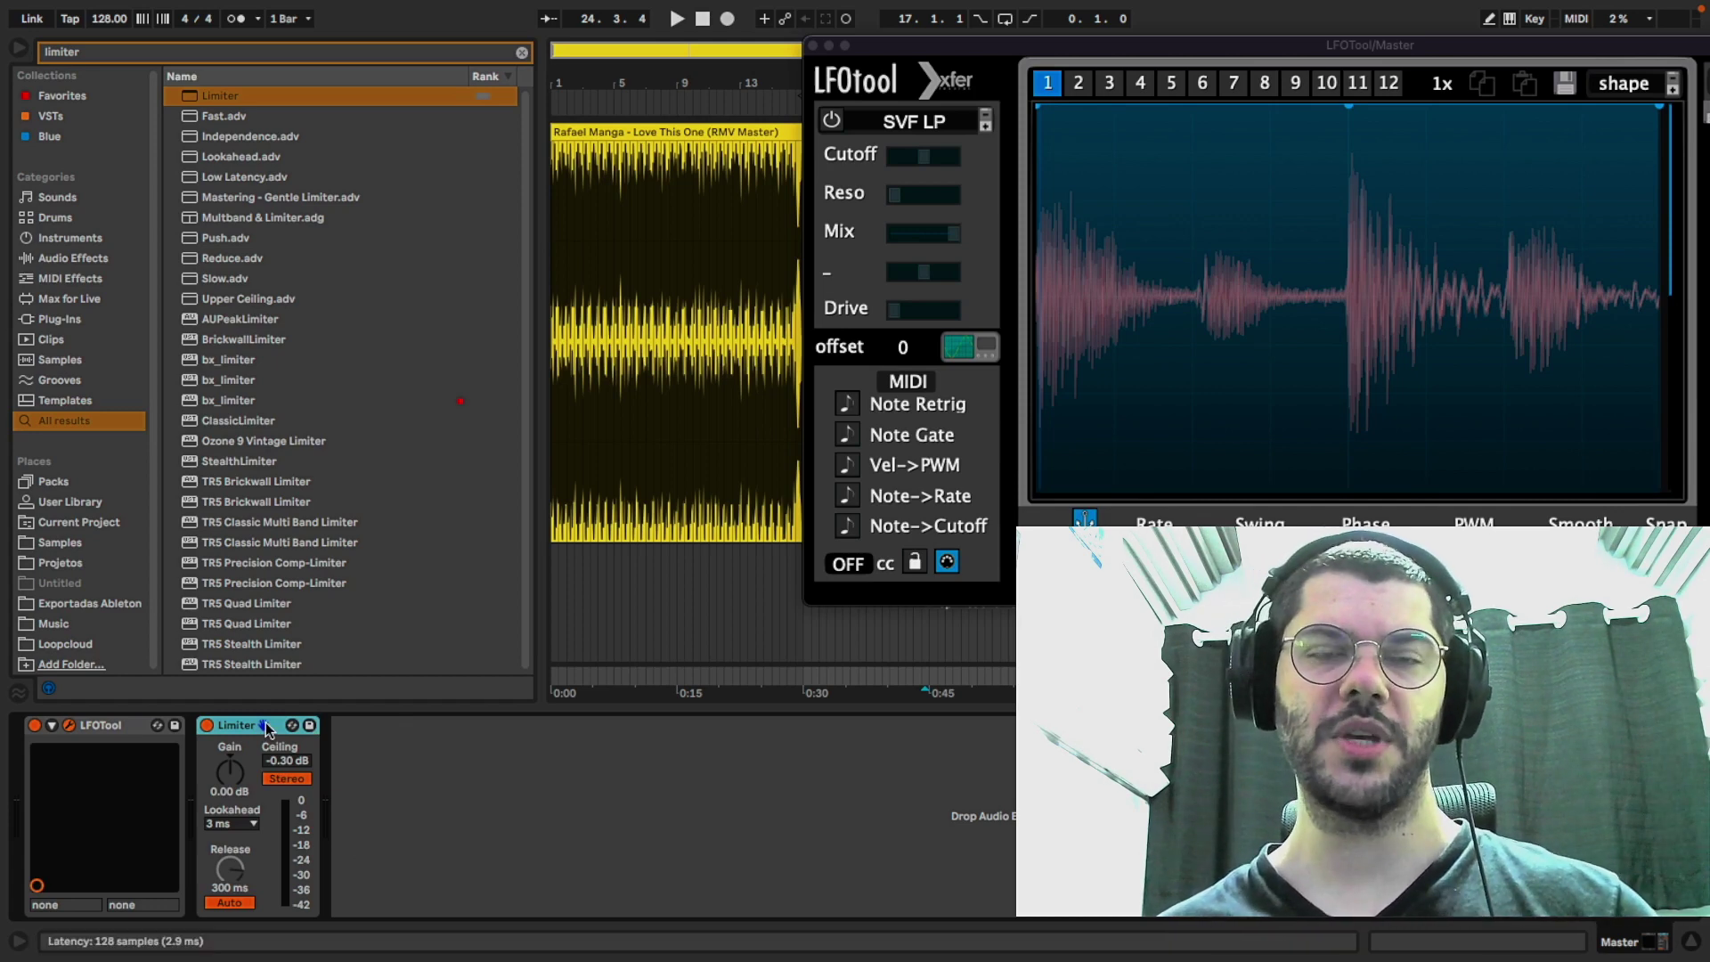
{"action": "left_click", "coordinate": [649, 397]}
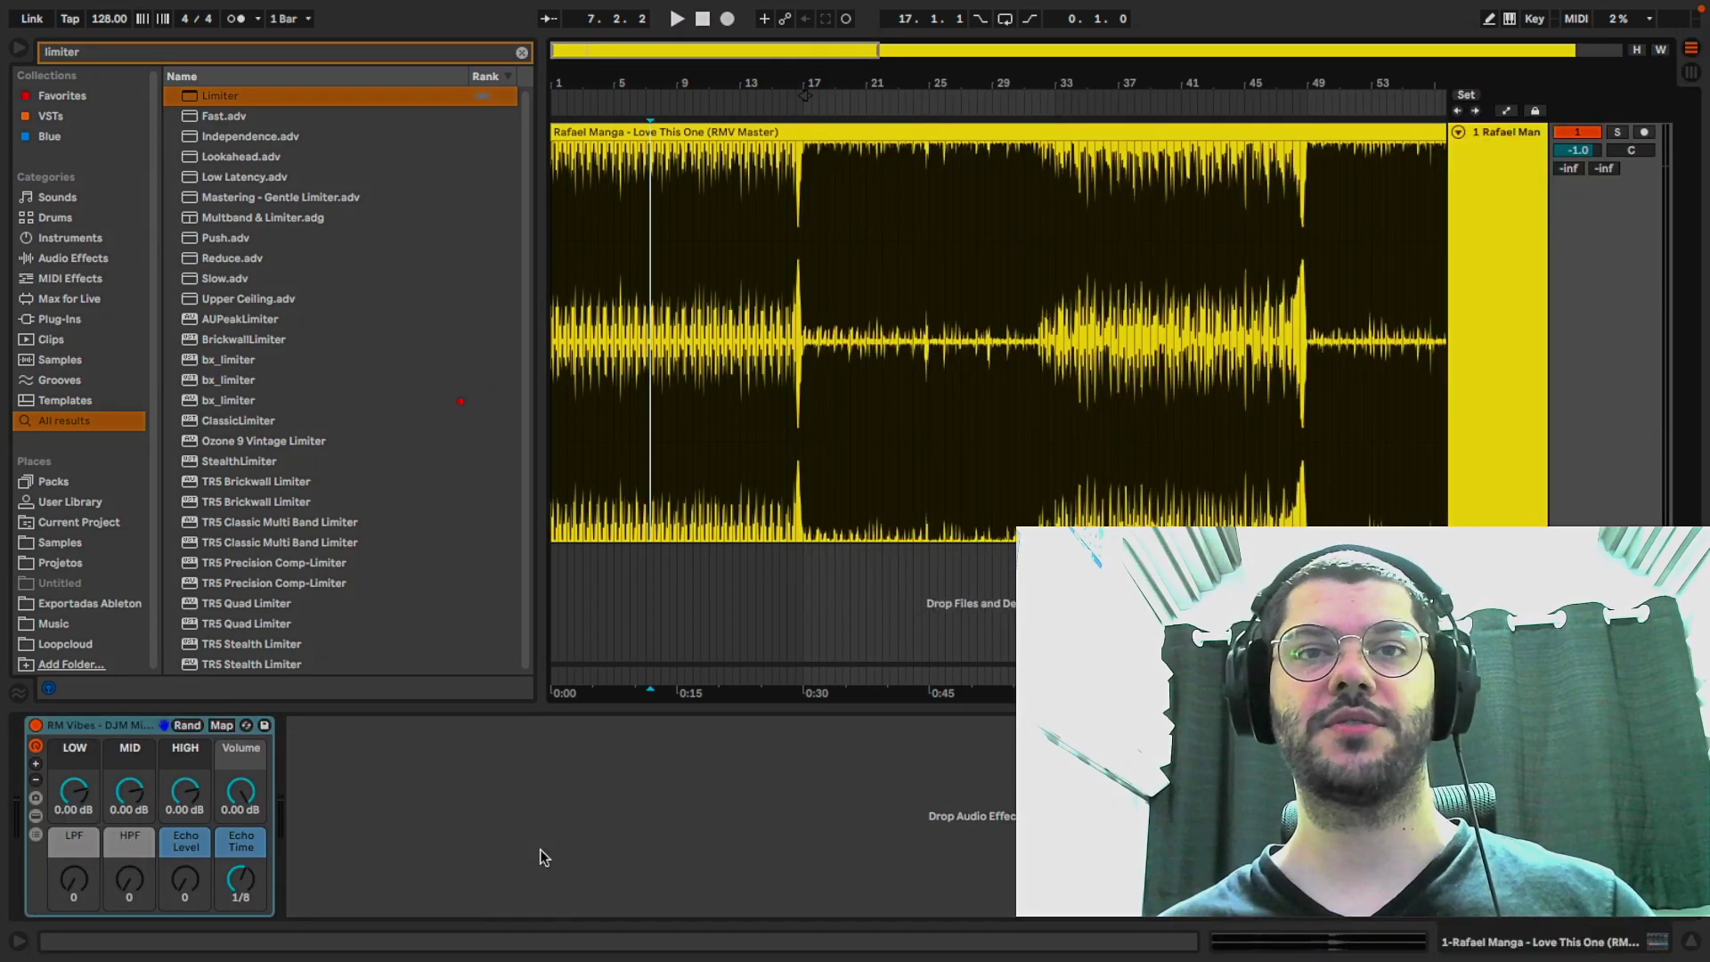